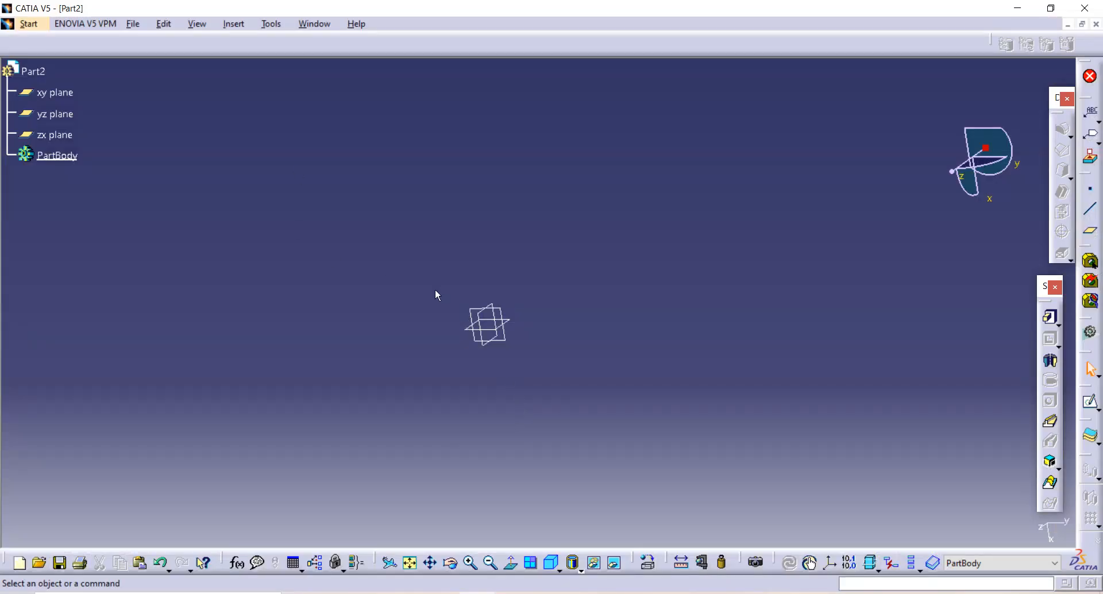
- Start a sketch on the xy plane and draw connected lines from the origin: about 33 mm down, 35 mm right, 26 mm down, 95 mm right
{"action": "left_click", "coordinate": [490, 313]}
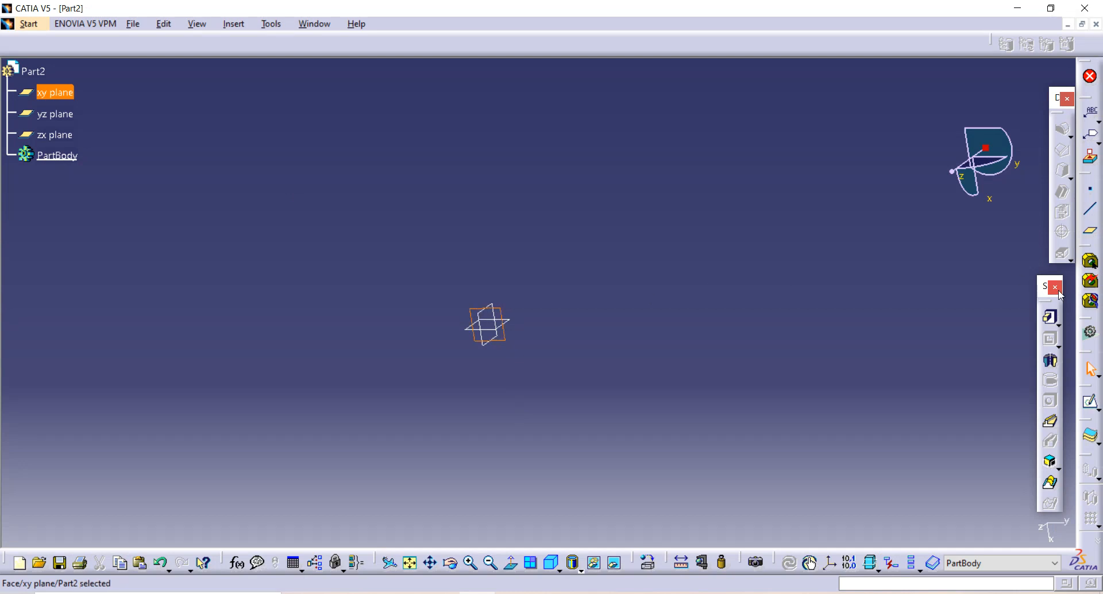
{"action": "left_click", "coordinate": [1093, 404]}
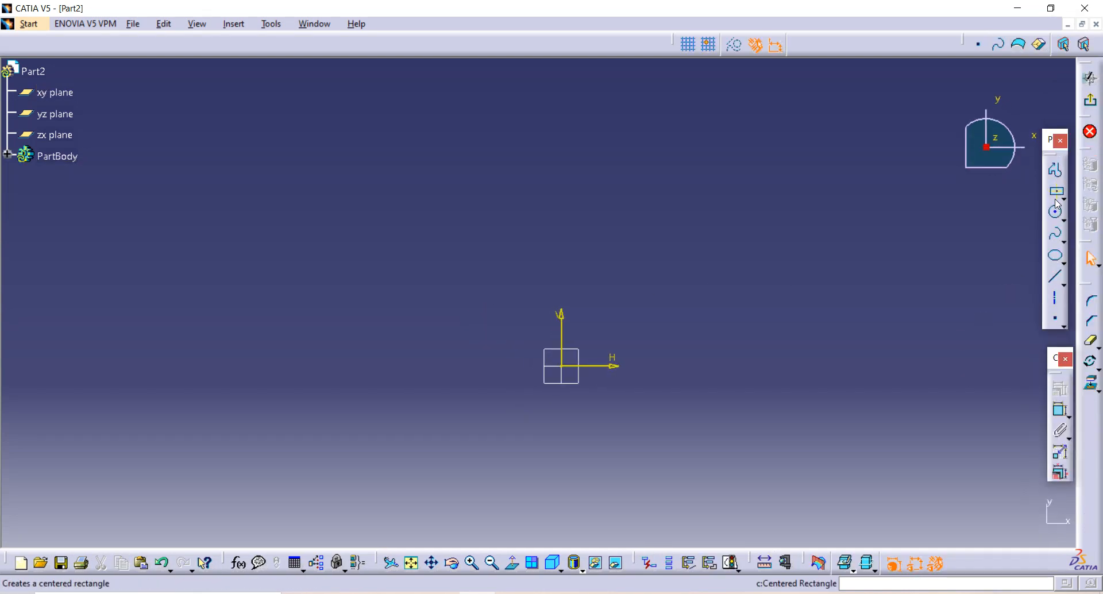
{"action": "middle_click_drag", "start_coordinate": [781, 402], "coordinate": [653, 338]}
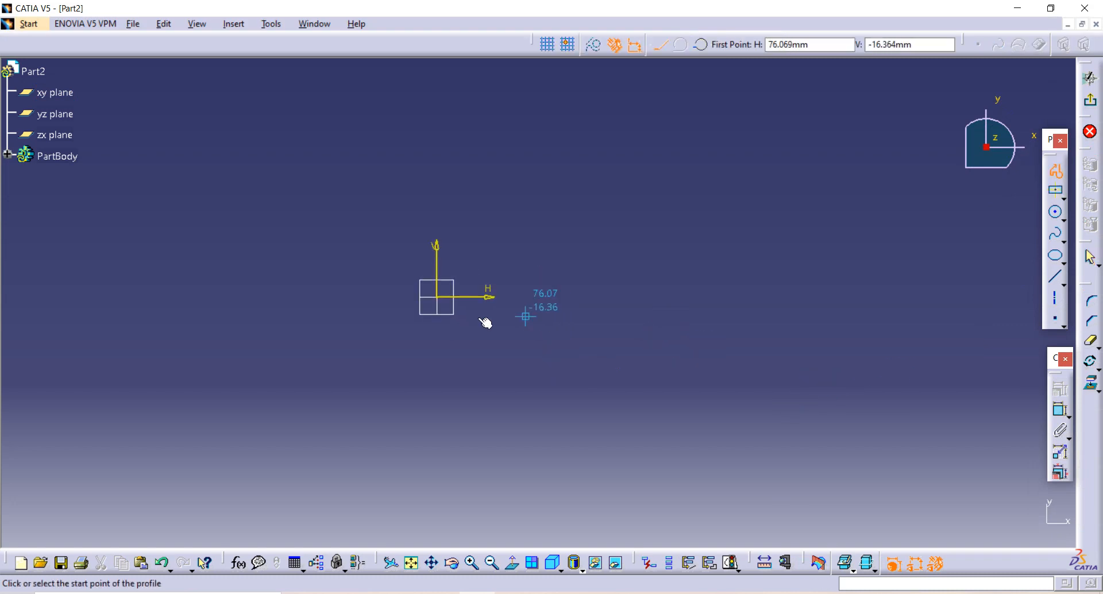
{"action": "left_click", "coordinate": [436, 336]}
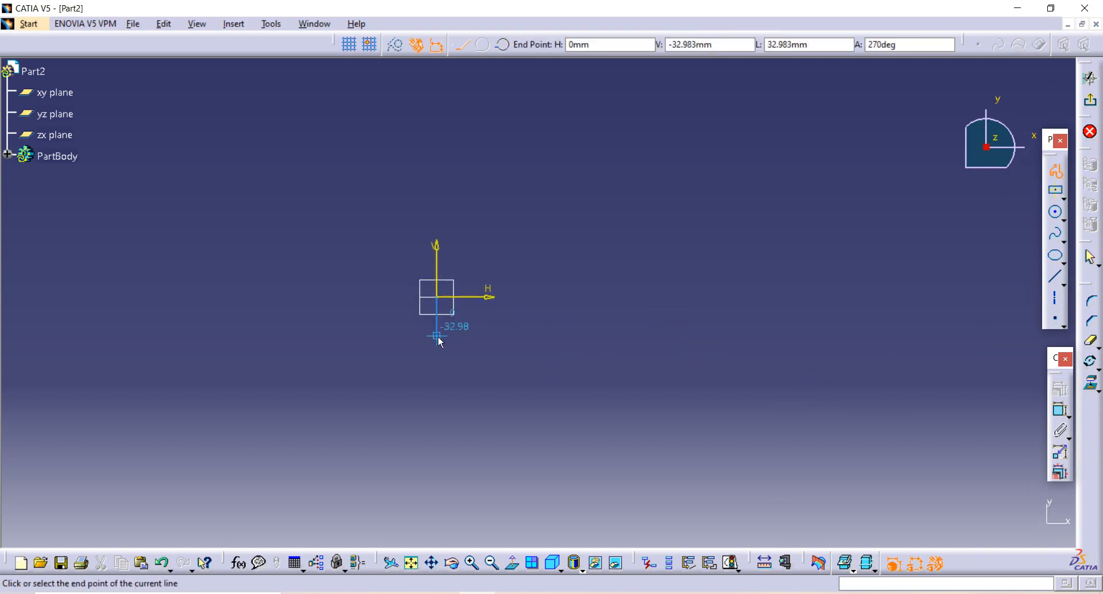
{"action": "left_click", "coordinate": [478, 335]}
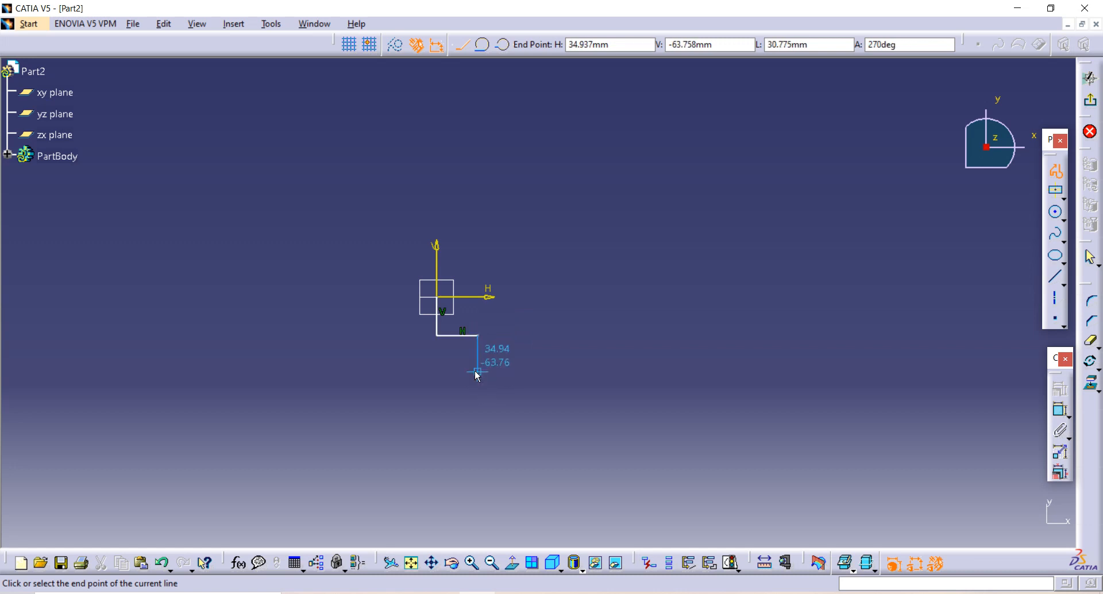
{"action": "left_click", "coordinate": [477, 365]}
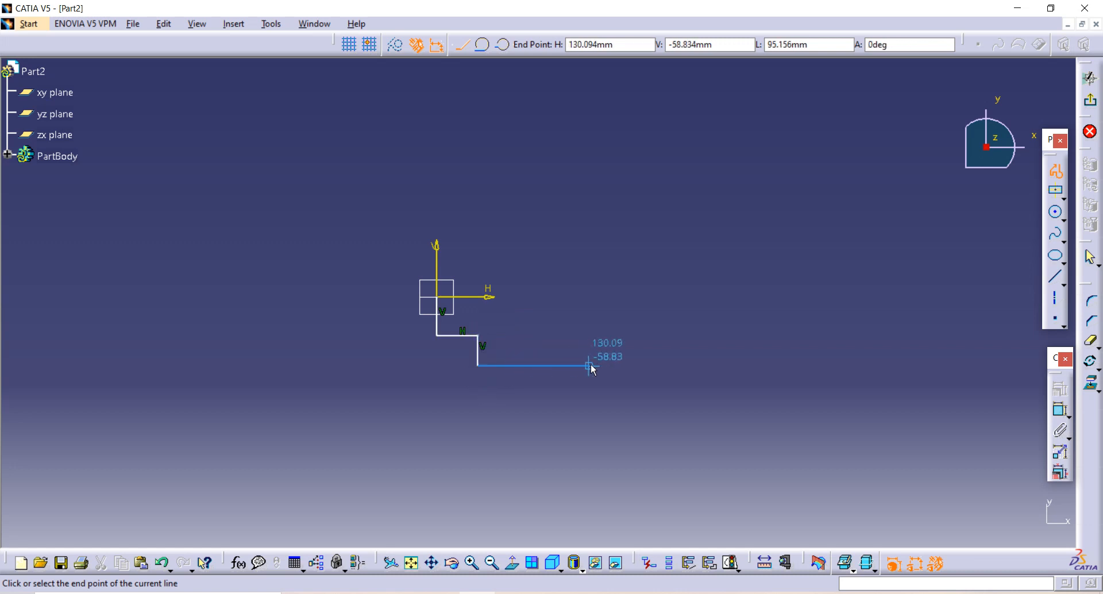
{"action": "left_click", "coordinate": [589, 366]}
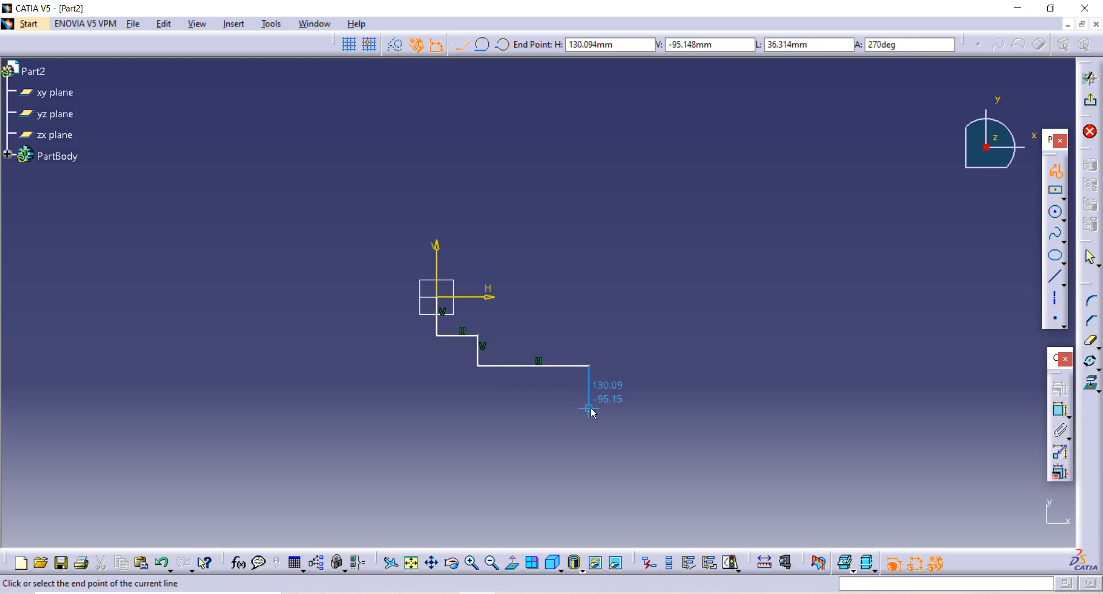
- Continue the profile about 36 mm down, 45 mm right and 36 mm up, then with a long horizontal line ending vertically at the H axis
{"action": "left_click", "coordinate": [589, 408]}
{"action": "left_click_drag", "start_coordinate": [642, 408], "coordinate": [642, 383]}
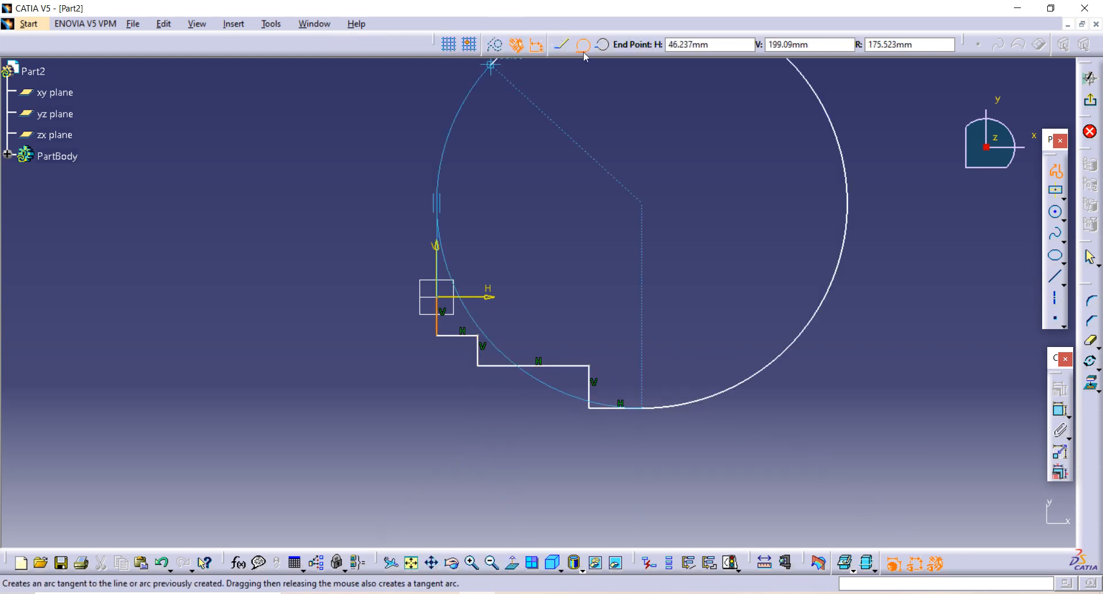
{"action": "left_click", "coordinate": [560, 47]}
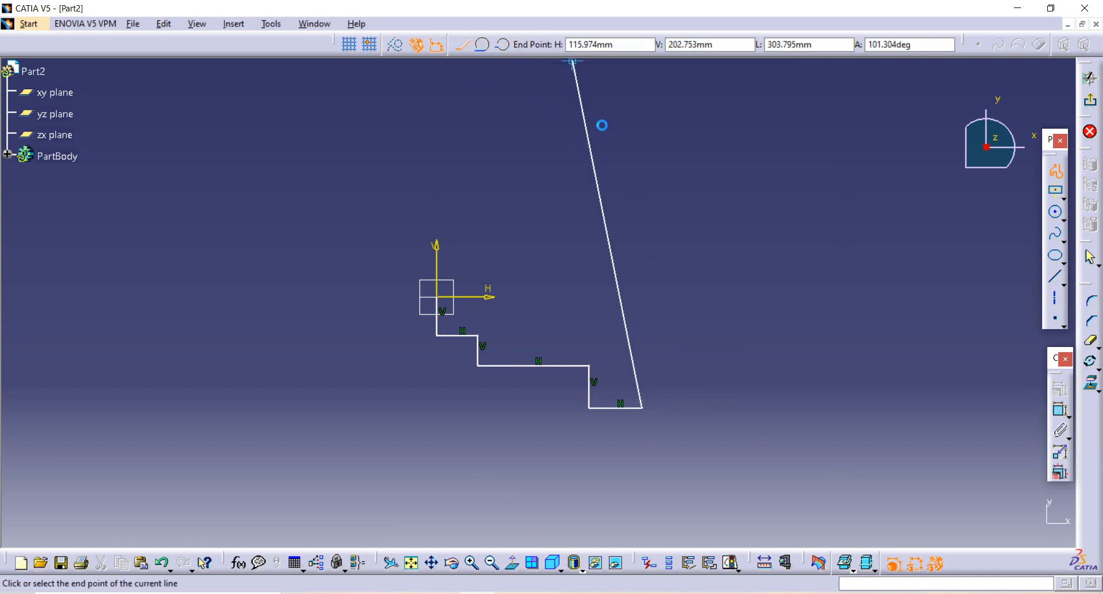
{"action": "left_click", "coordinate": [644, 366]}
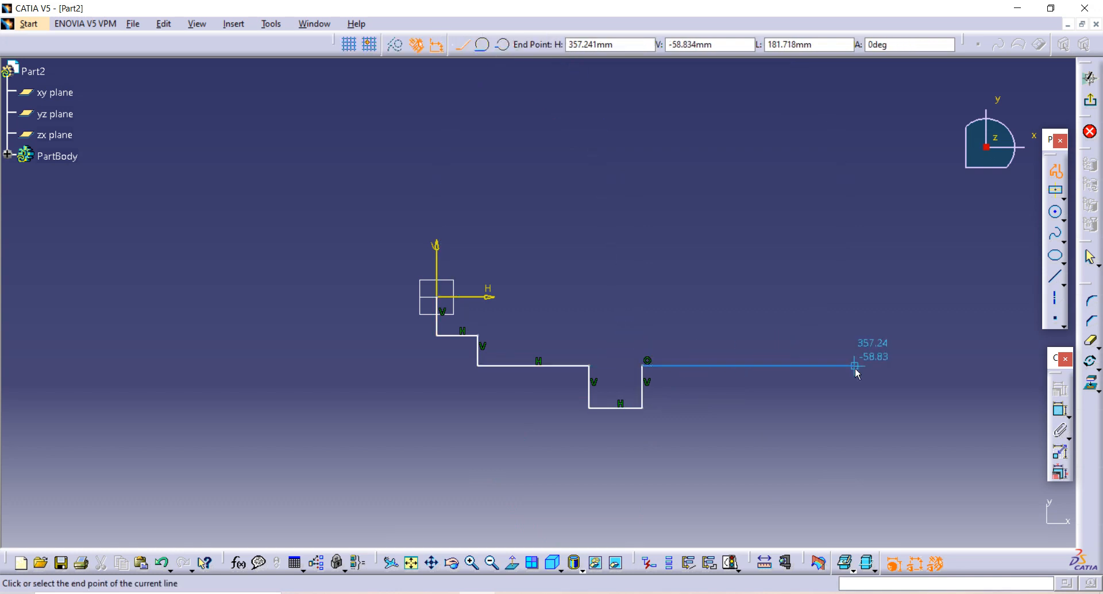
{"action": "left_click", "coordinate": [958, 365]}
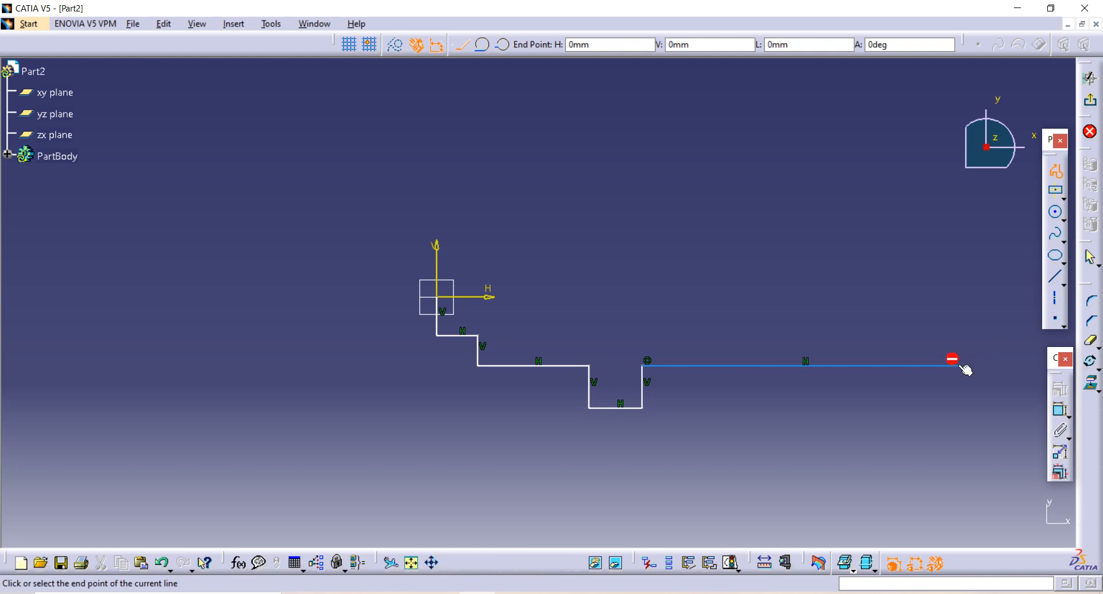
{"action": "double_click", "coordinate": [961, 291]}
{"action": "mouse_move", "coordinate": [786, 284]}
{"action": "middle_mouse_down"}
{"action": "mouse_move", "coordinate": [792, 263]}
{"action": "mouse_move", "coordinate": [542, 256]}
{"action": "mouse_move", "coordinate": [564, 251]}
{"action": "mouse_move", "coordinate": [557, 278]}
{"action": "mouse_move", "coordinate": [647, 256]}
{"action": "middle_mouse_up"}
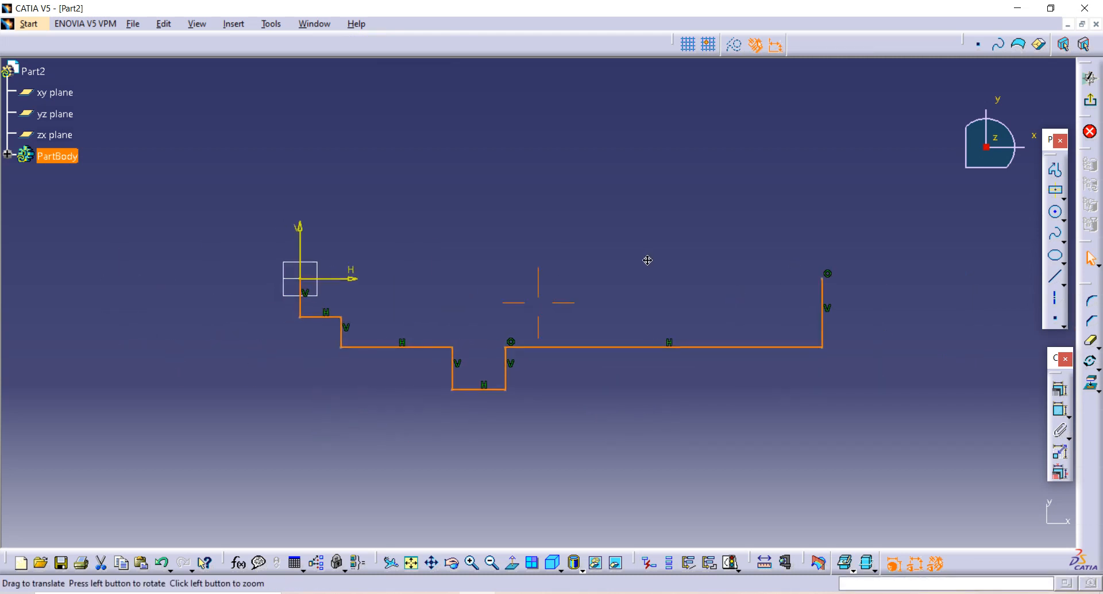
{"action": "left_click", "coordinate": [647, 256]}
- Constrain the distance between the first horizontal line and the H axis to 37.1/2 mm
{"action": "left_click", "coordinate": [1064, 413]}
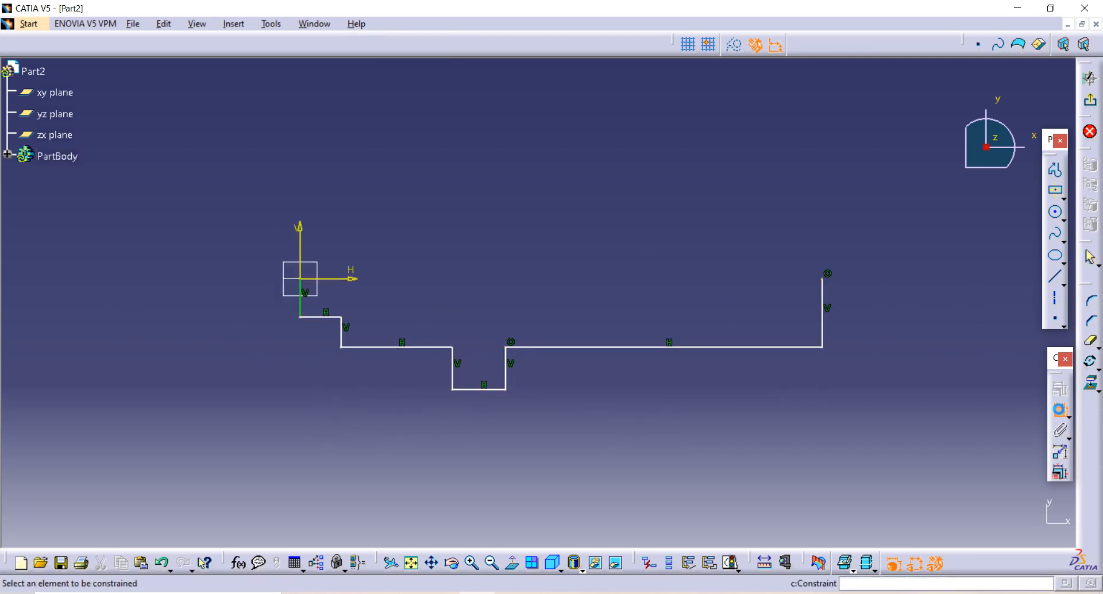
{"action": "left_click", "coordinate": [327, 317]}
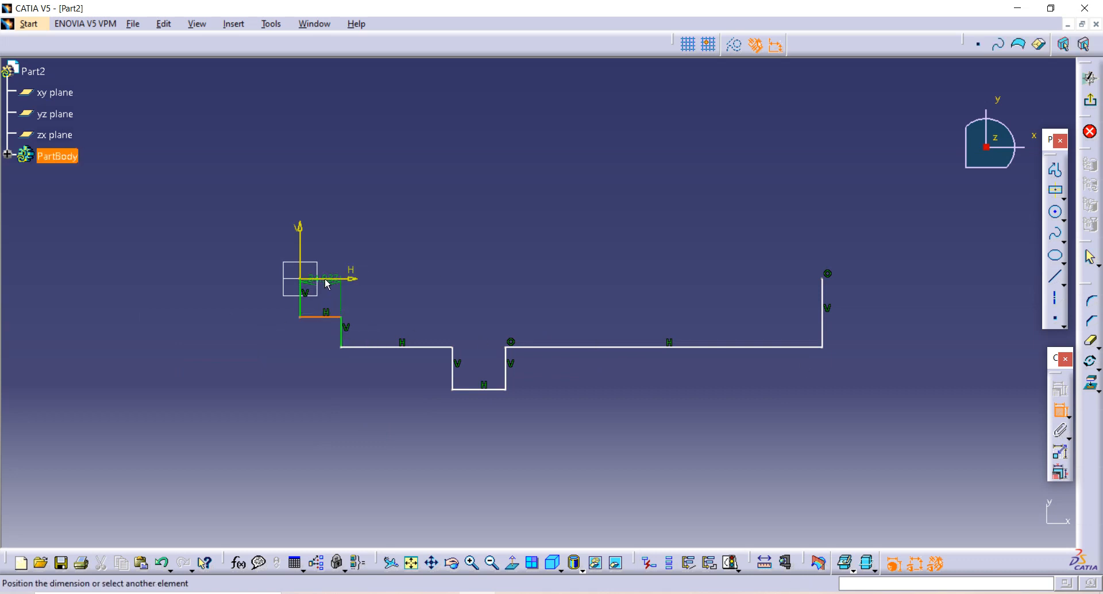
{"action": "left_click", "coordinate": [332, 279]}
{"action": "left_click", "coordinate": [154, 310]}
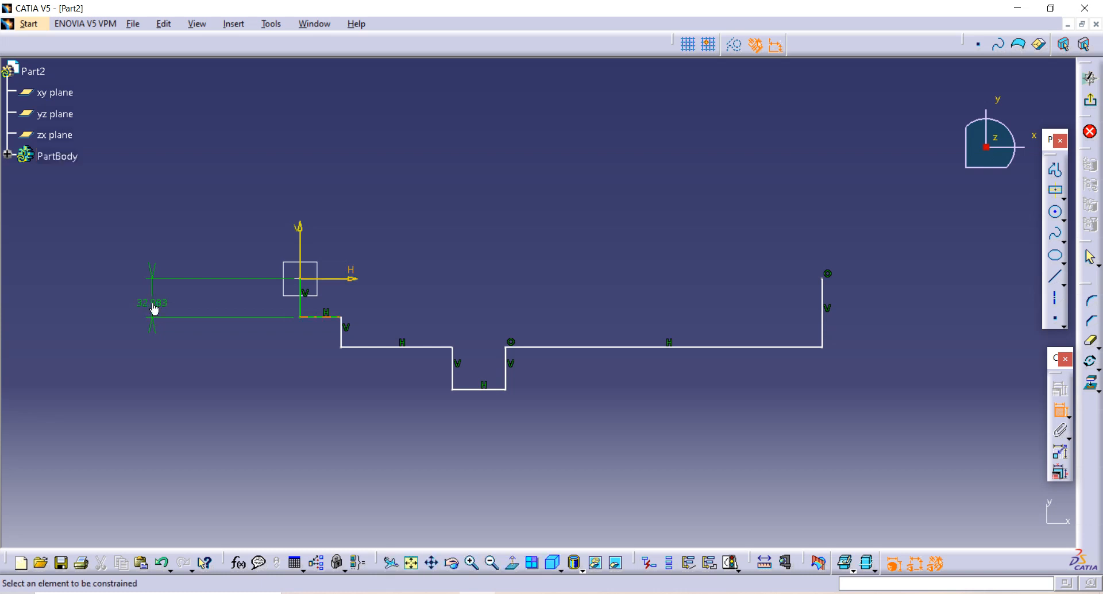
{"action": "double_click", "coordinate": [154, 306]}
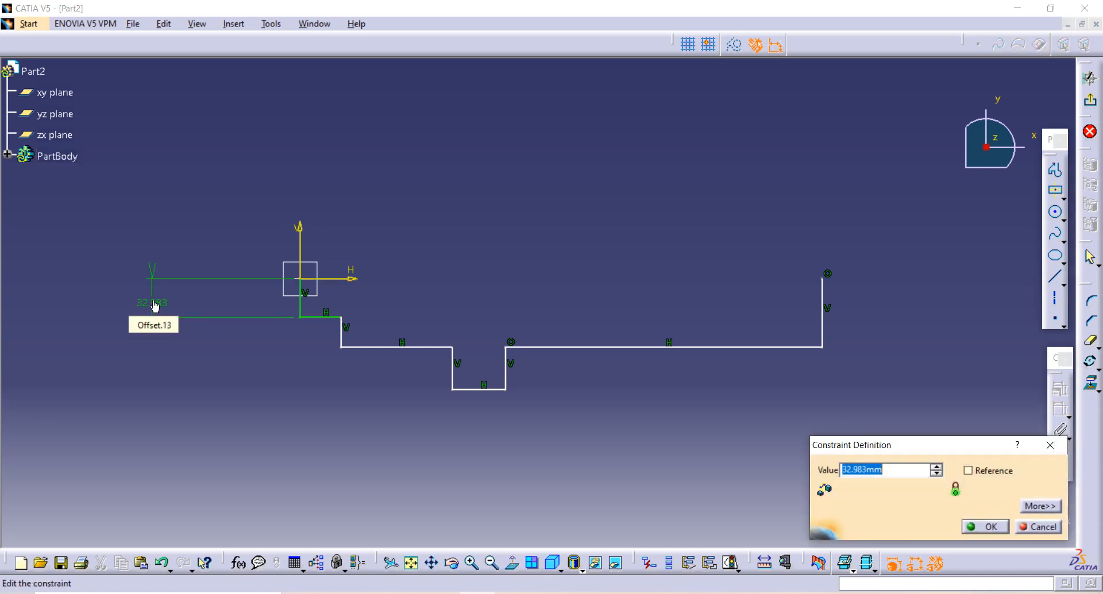
{"action": "type", "text": "37.1/2"}
{"action": "key", "text": "Return"}
{"action": "key", "text": "alt+Tab"}
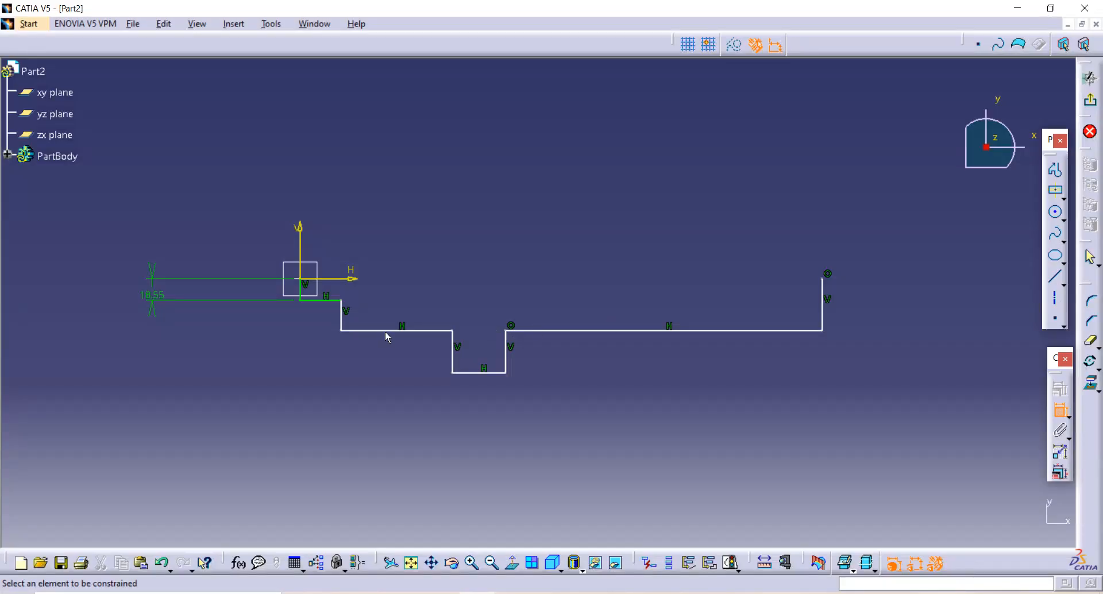
- Constrain the second horizontal line's distance from the H axis to 56/2 mm
{"action": "left_click", "coordinate": [373, 330]}
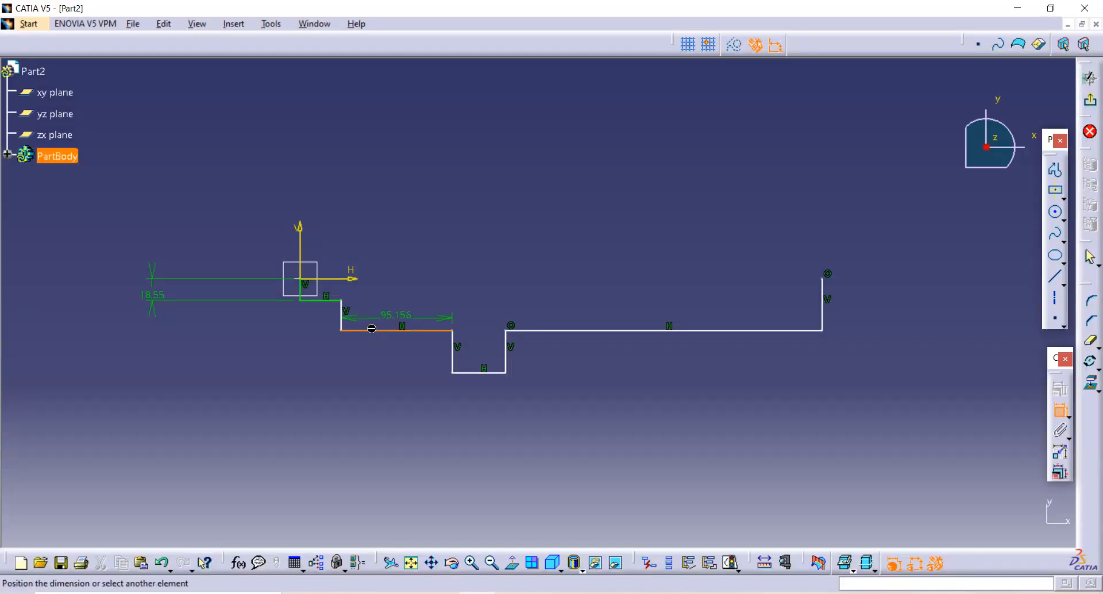
{"action": "left_click", "coordinate": [341, 280]}
{"action": "left_click", "coordinate": [230, 357]}
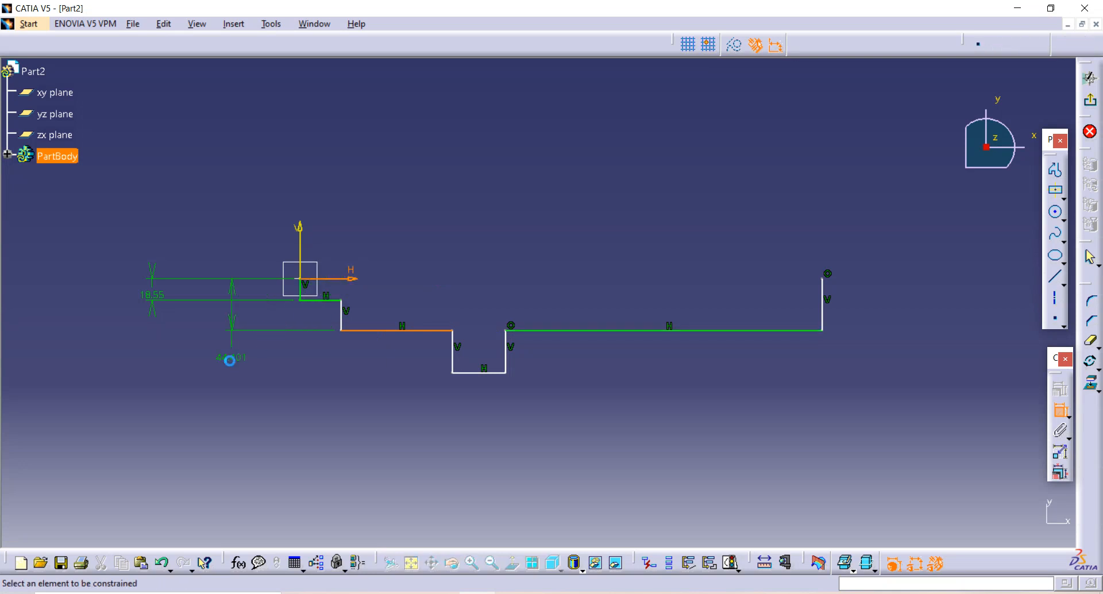
{"action": "double_click", "coordinate": [234, 359]}
{"action": "type", "text": "56/2"}
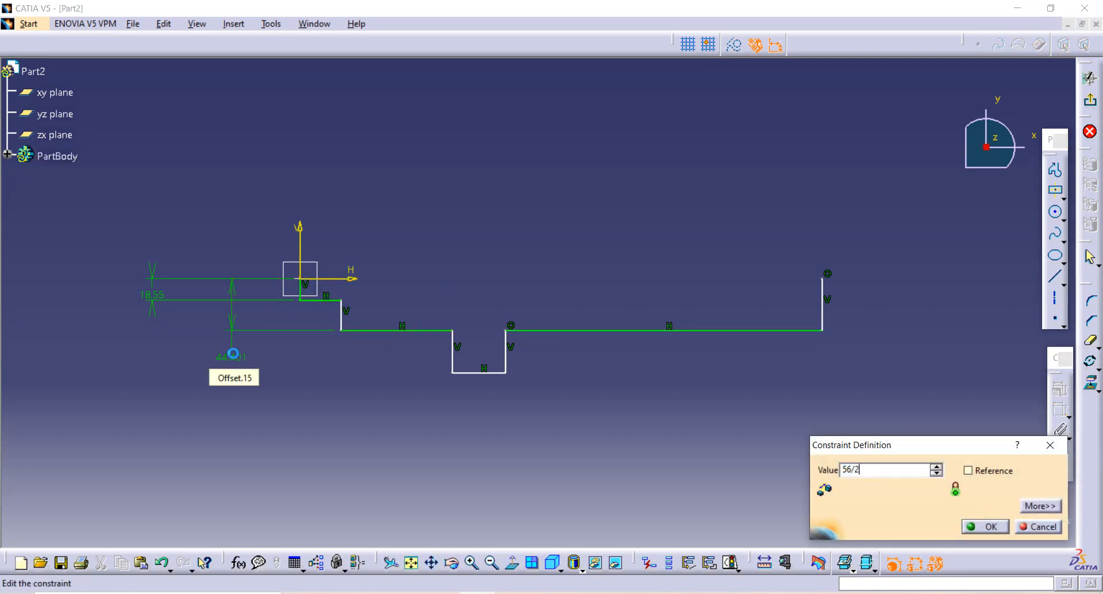
{"action": "key", "text": "Return"}
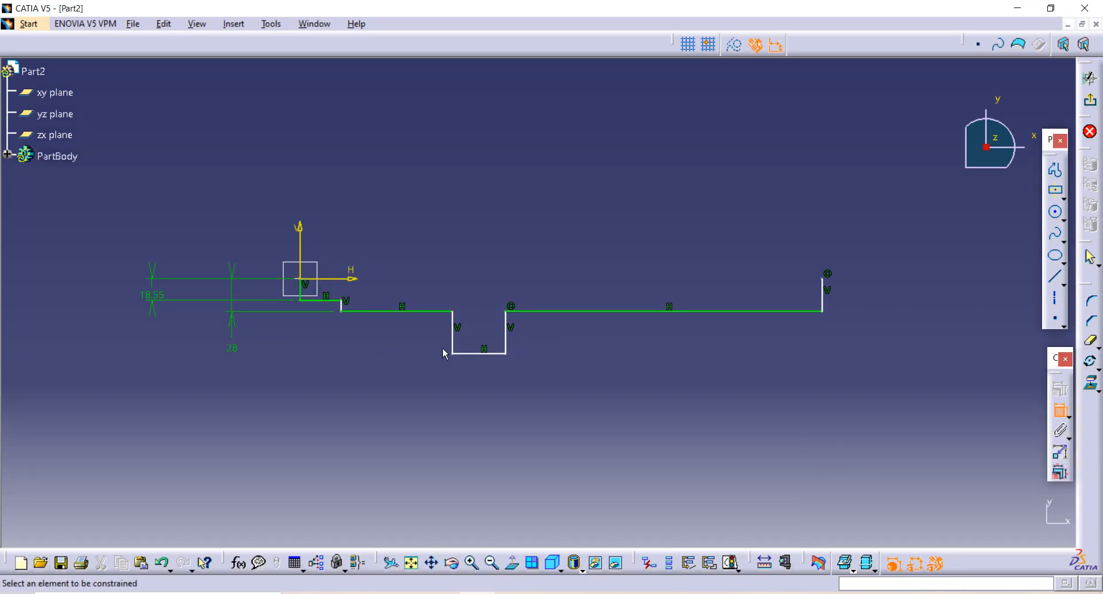
- Constrain the distance from the lowest horizontal line to the H axis to 87.2/2 mm
{"action": "left_click", "coordinate": [491, 359]}
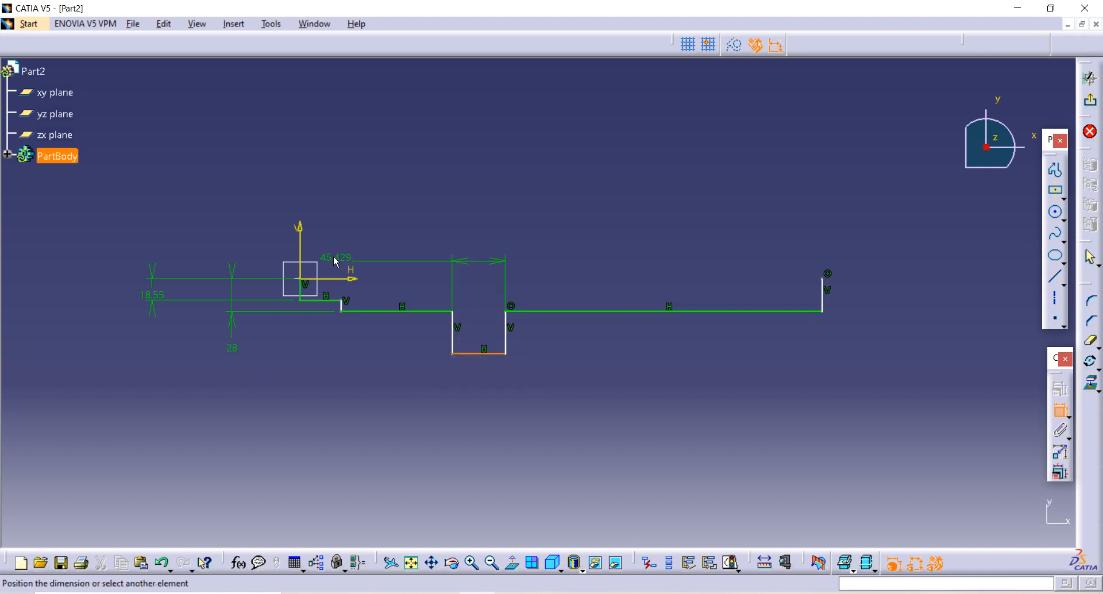
{"action": "left_click", "coordinate": [333, 280]}
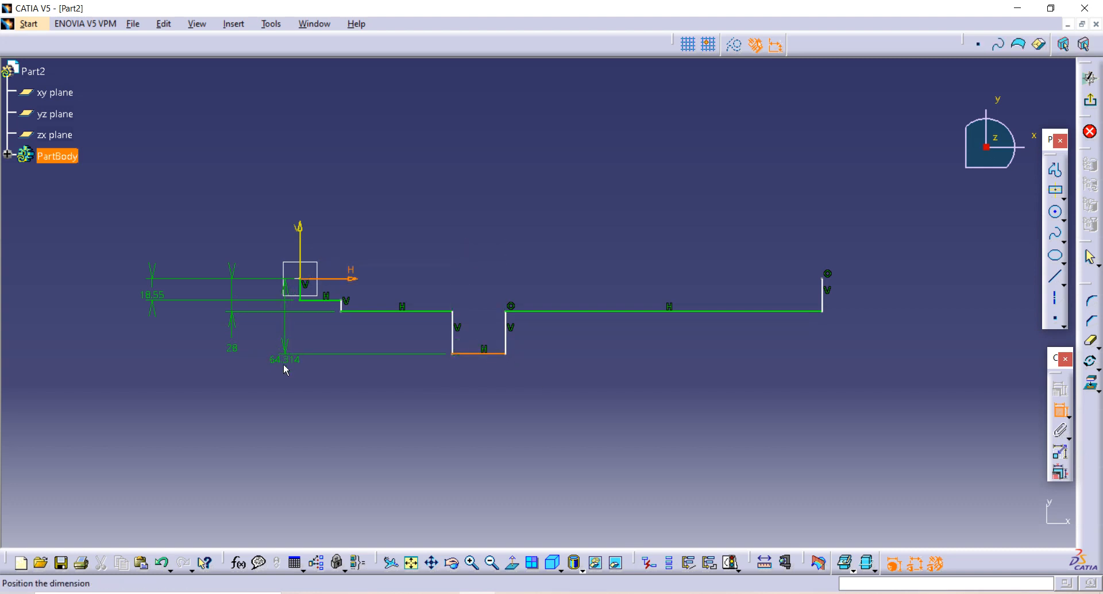
{"action": "left_click", "coordinate": [202, 391]}
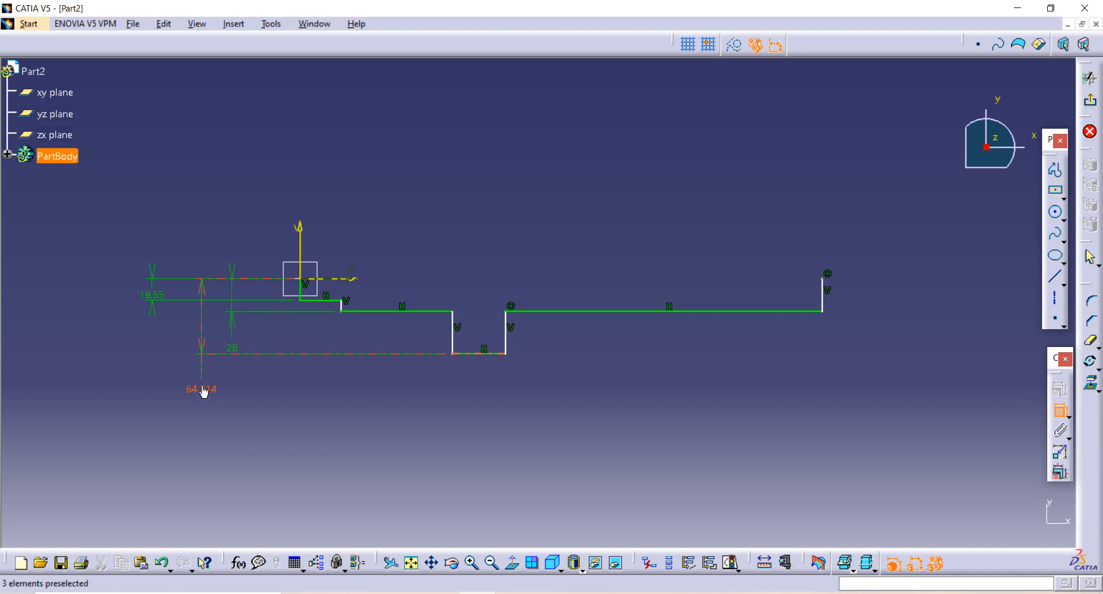
{"action": "double_click", "coordinate": [203, 391]}
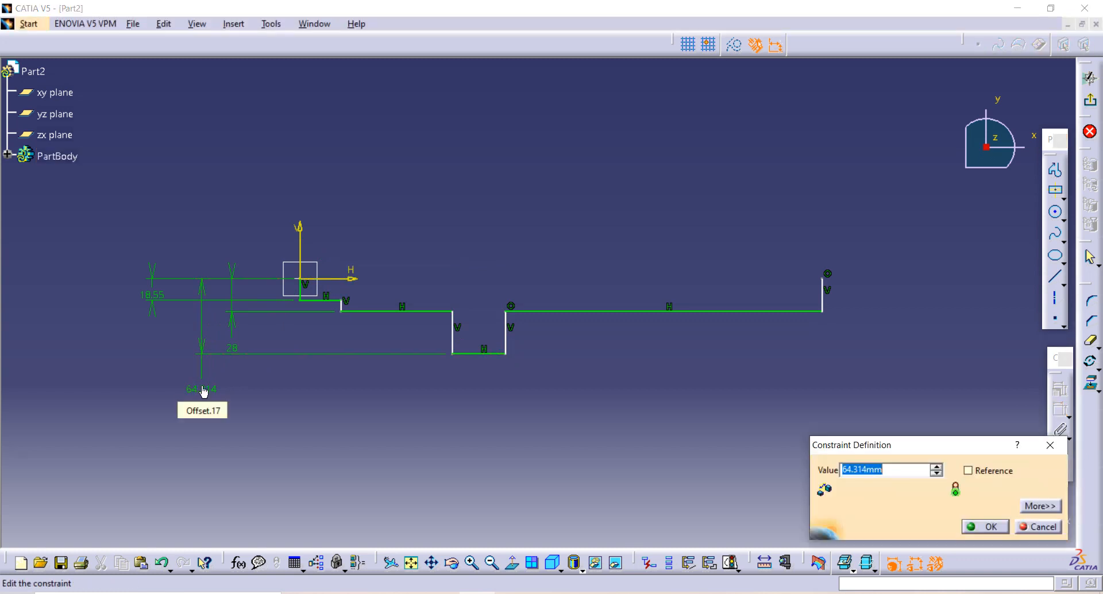
{"action": "type", "text": "87.2"}
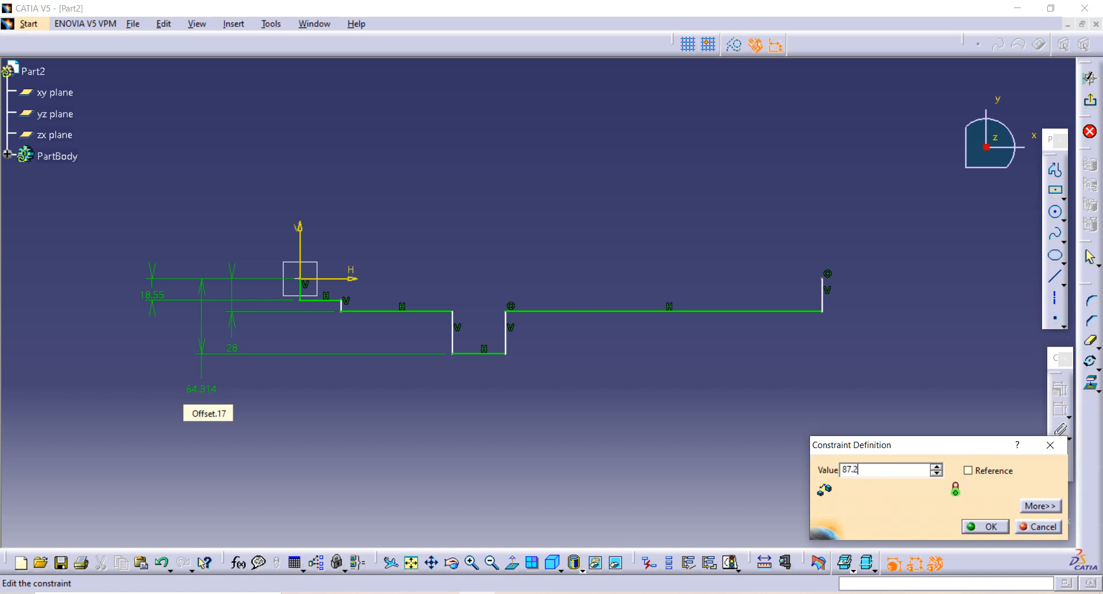
{"action": "type", "text": "/2"}
{"action": "key", "text": "Return"}
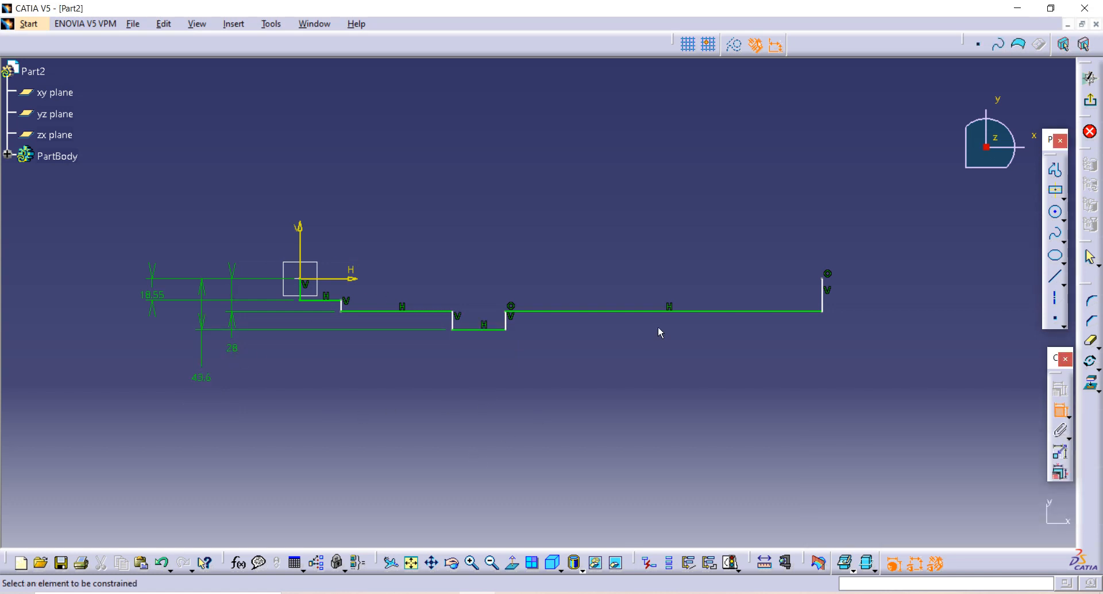
- Constrain the horizontal distance between the vertical line at the origin and the next vertical line to 28.9 mm
{"action": "left_click", "coordinate": [306, 291]}
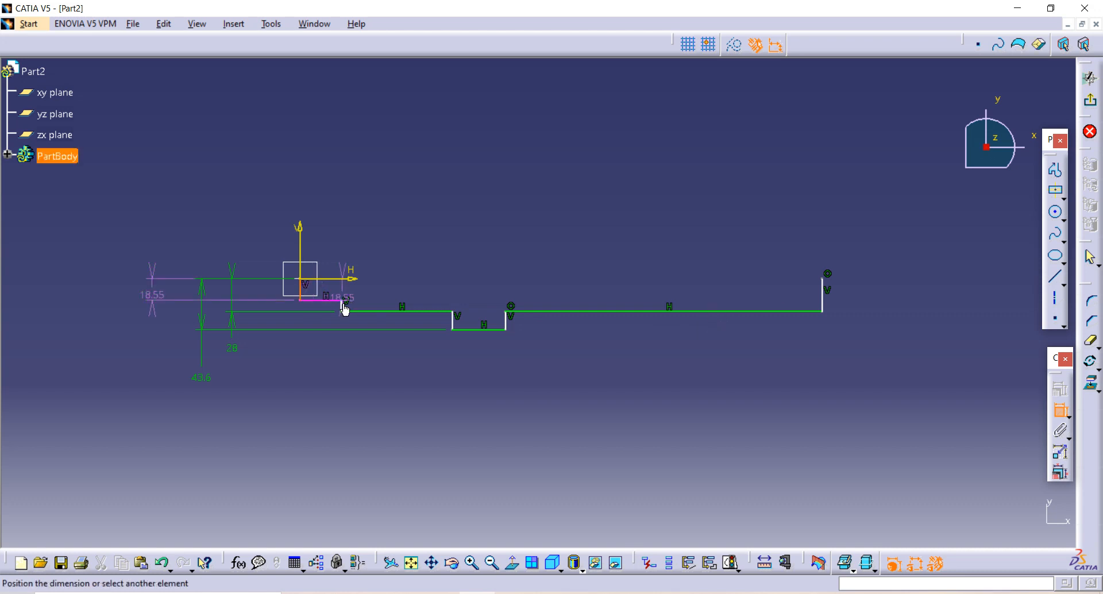
{"action": "left_click", "coordinate": [177, 199]}
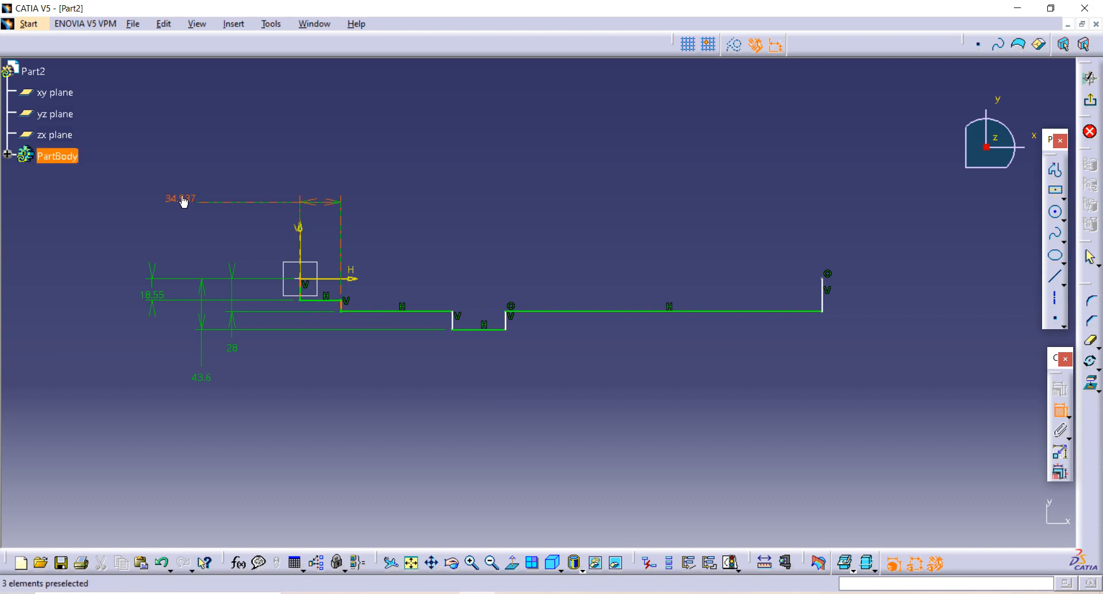
{"action": "double_click", "coordinate": [183, 200]}
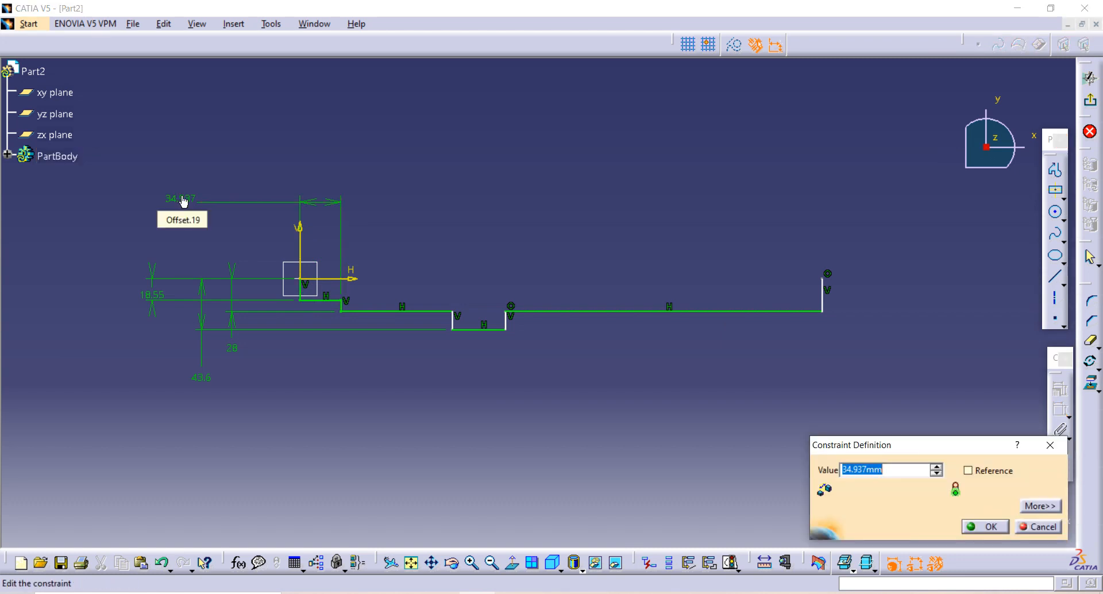
{"action": "type", "text": "28.9"}
{"action": "key", "text": "Return"}
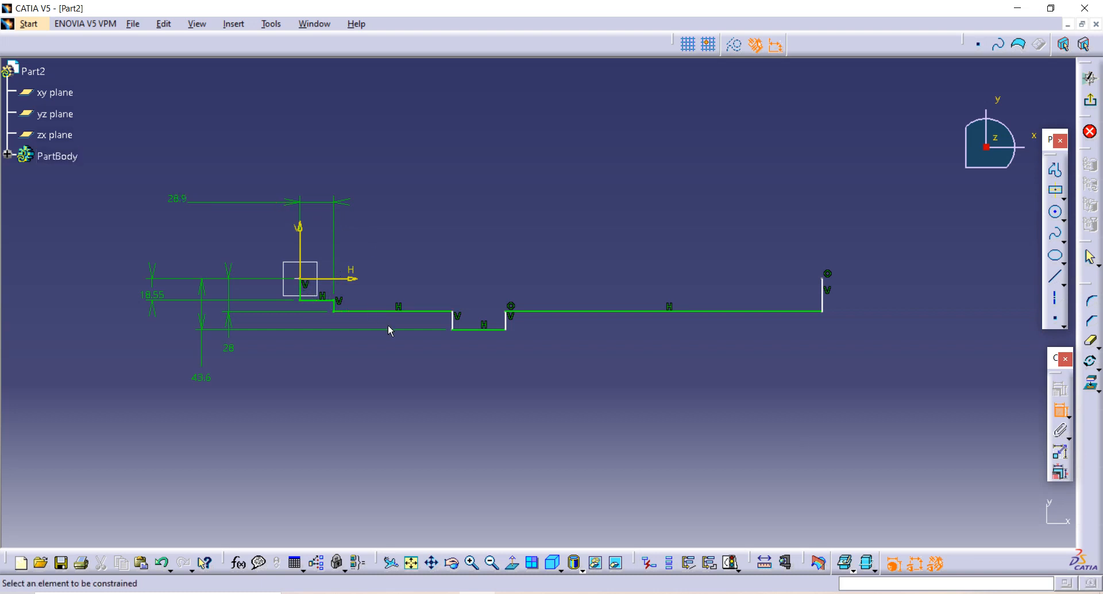
- Constrain the horizontal distance between the second and third vertical lines of the profile to 89.8 mm
{"action": "left_click", "coordinate": [335, 305]}
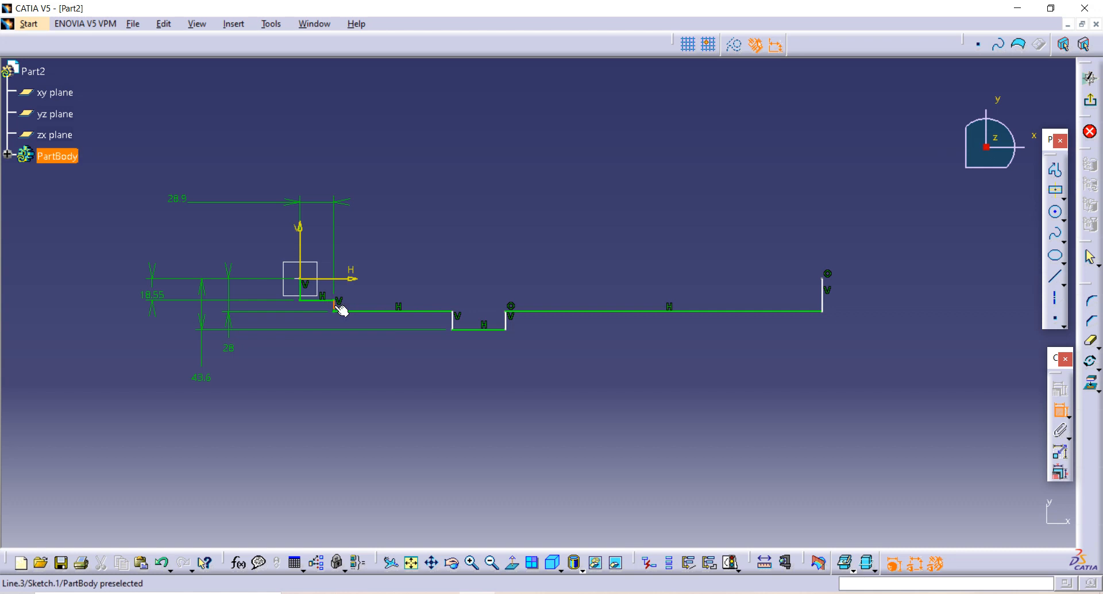
{"action": "left_click", "coordinate": [453, 320]}
{"action": "left_click", "coordinate": [280, 129]}
{"action": "double_click", "coordinate": [281, 127]}
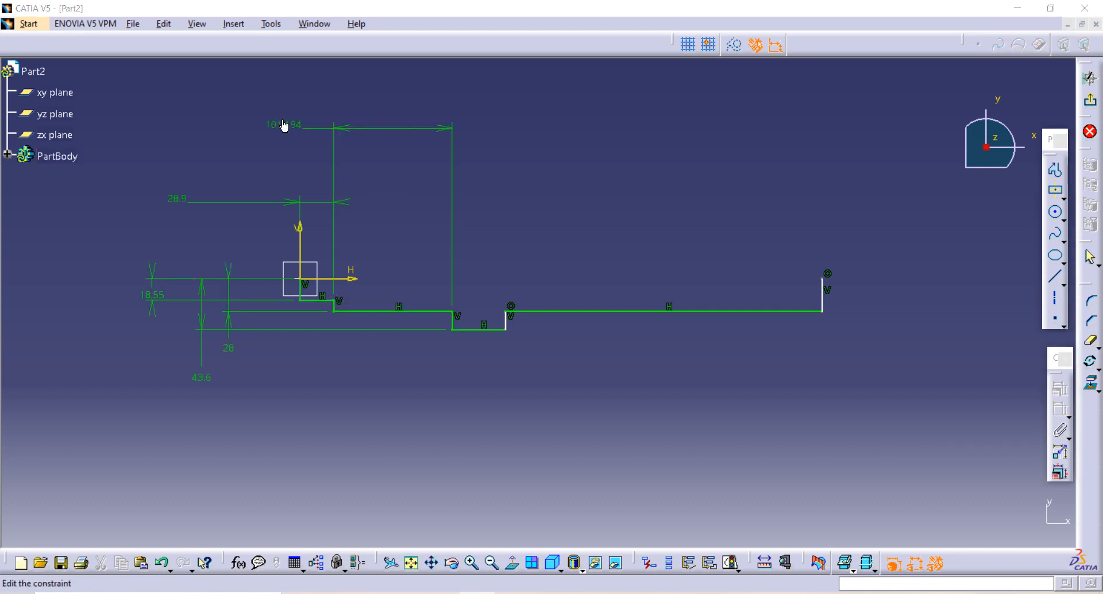
{"action": "type", "text": "89"}
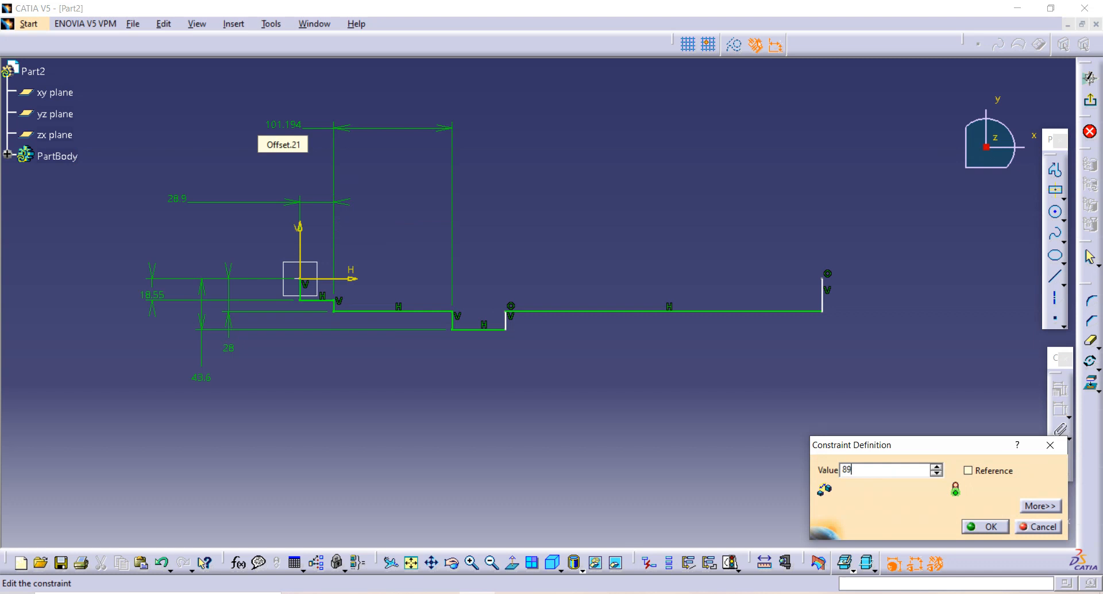
{"action": "type", "text": ".8"}
{"action": "key", "text": "Return"}
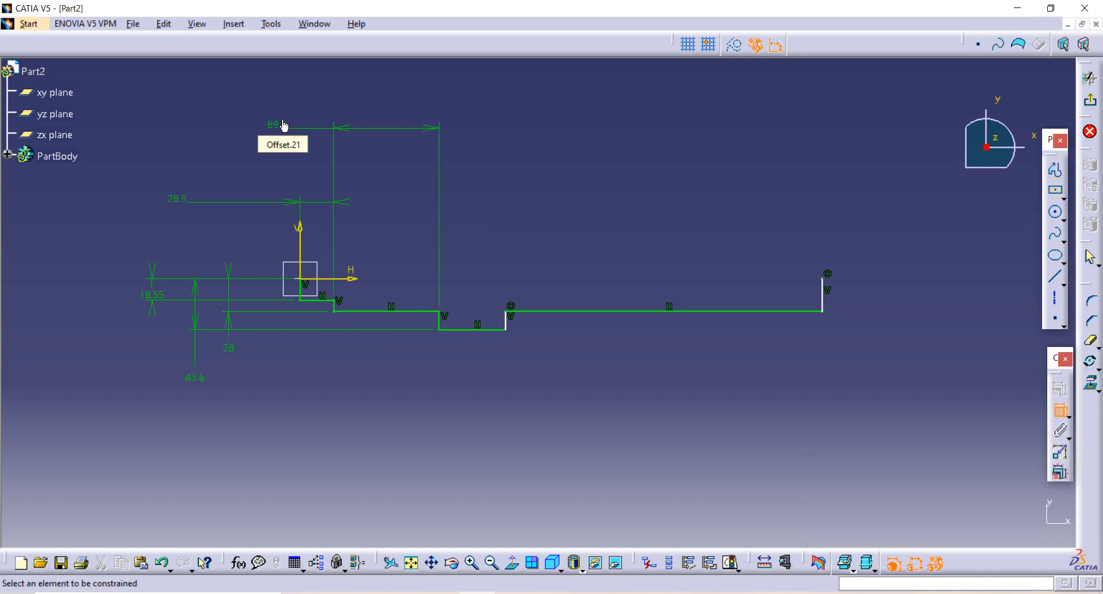
- Constrain the horizontal distance between the two vertical lines bounding the lowest horizontal line to 24 mm
{"action": "left_click", "coordinate": [450, 332]}
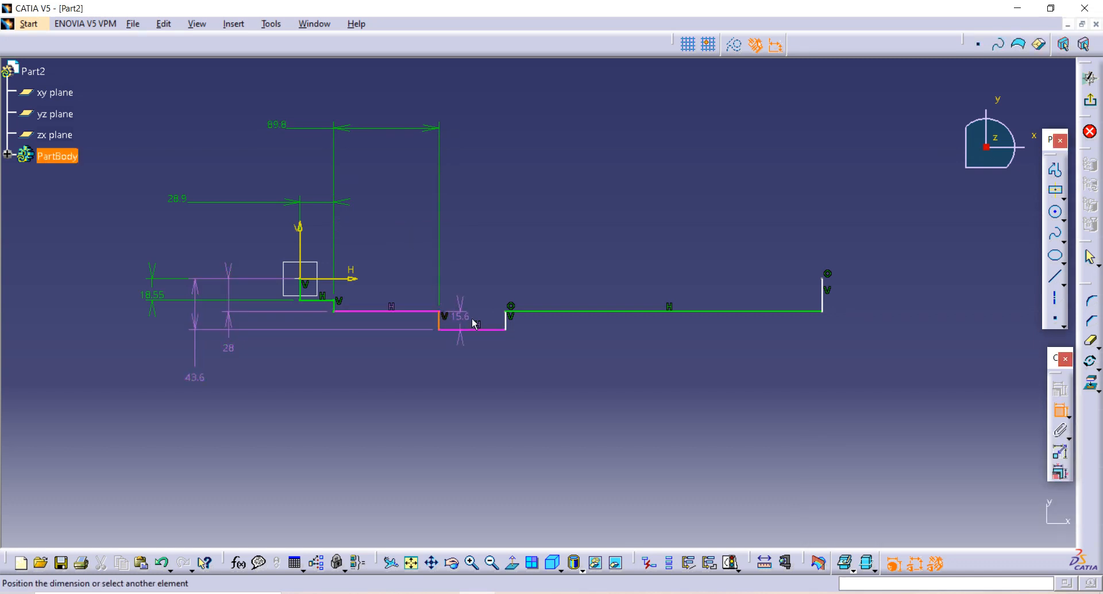
{"action": "left_click", "coordinate": [478, 400]}
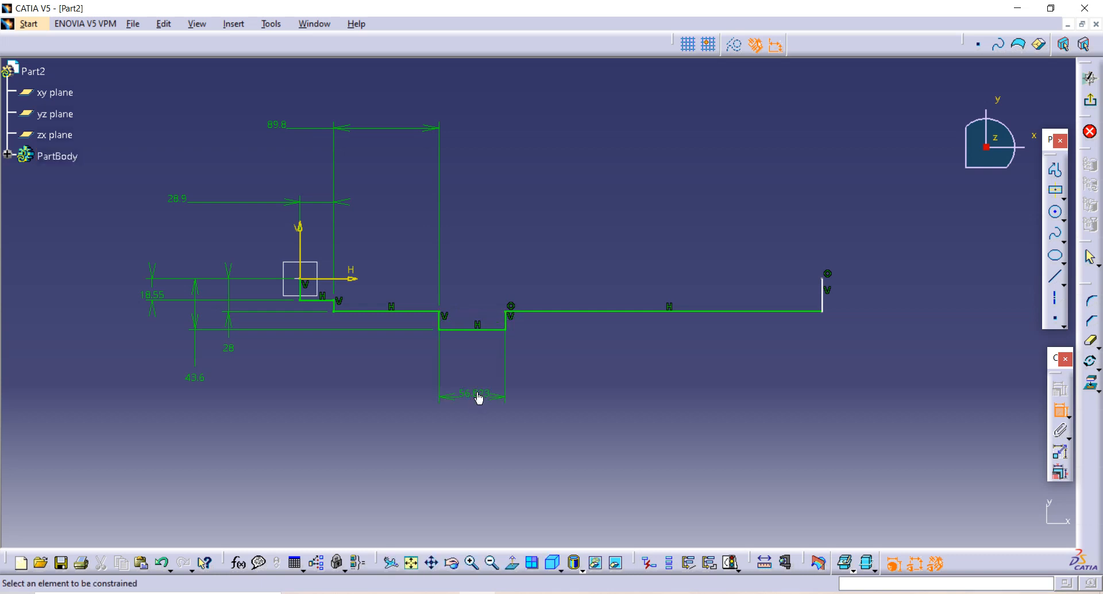
{"action": "double_click", "coordinate": [479, 397]}
{"action": "type", "text": "24"}
{"action": "key", "text": "Return"}
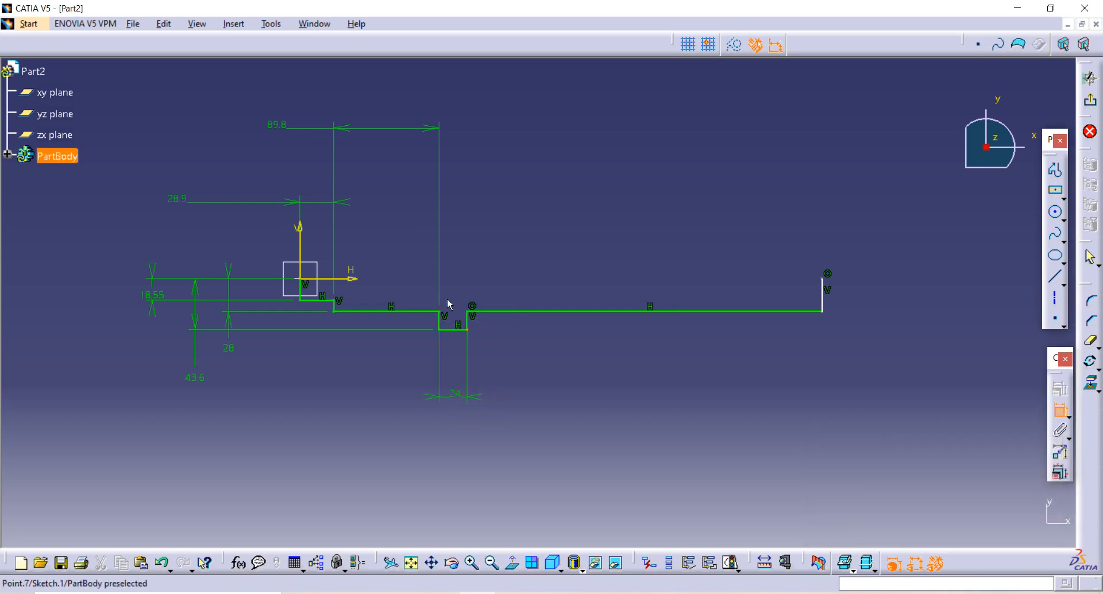
- Constrain the horizontal distance between the fourth and last vertical lines of the profile to 193.8+38.2 mm
{"action": "left_click", "coordinate": [468, 320]}
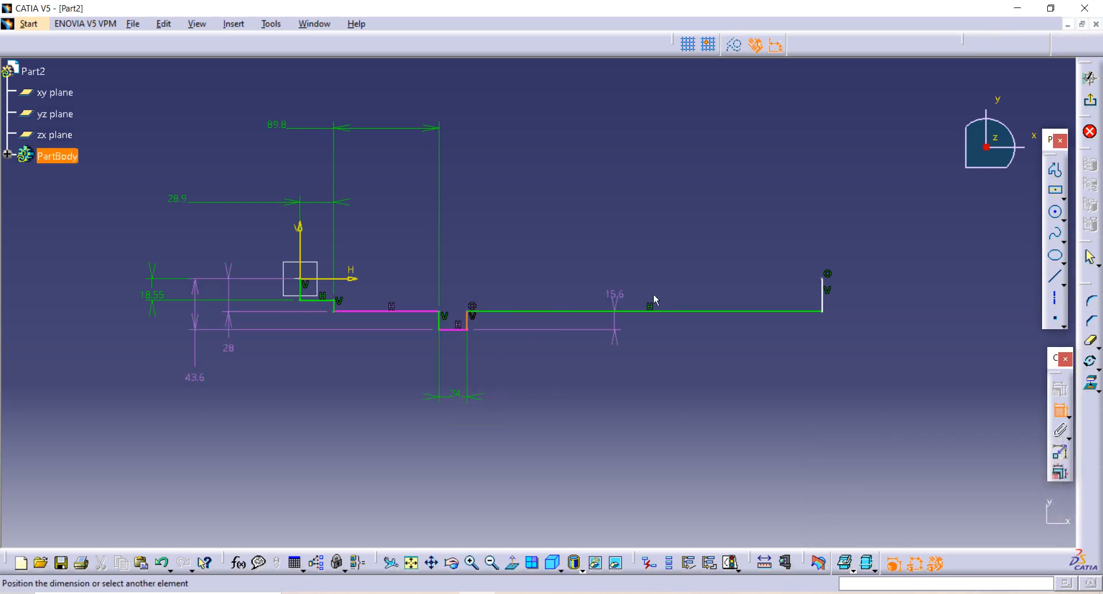
{"action": "left_click", "coordinate": [824, 297]}
{"action": "left_click", "coordinate": [720, 435]}
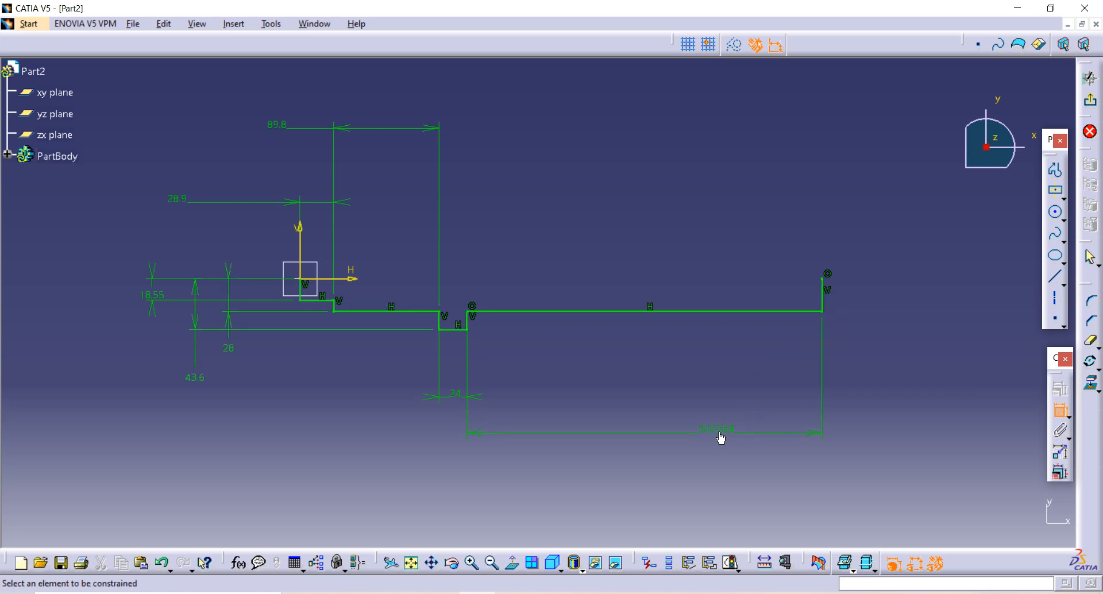
{"action": "double_click", "coordinate": [721, 437]}
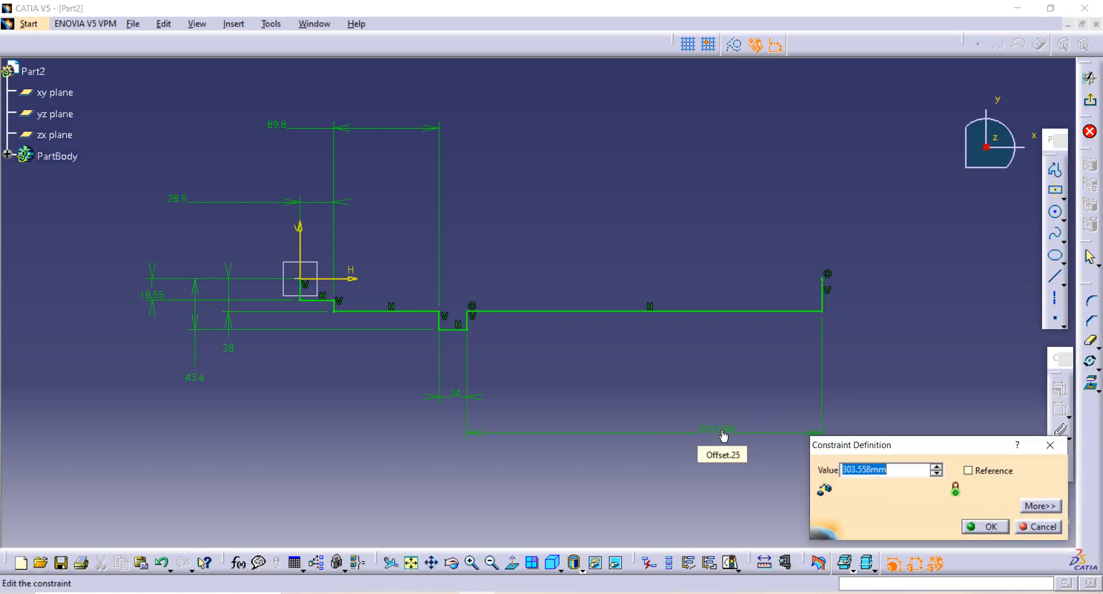
{"action": "type", "text": "1"}
{"action": "type", "text": "93.8+38.2"}
{"action": "key", "text": "Return"}
{"action": "key", "text": "Return"}
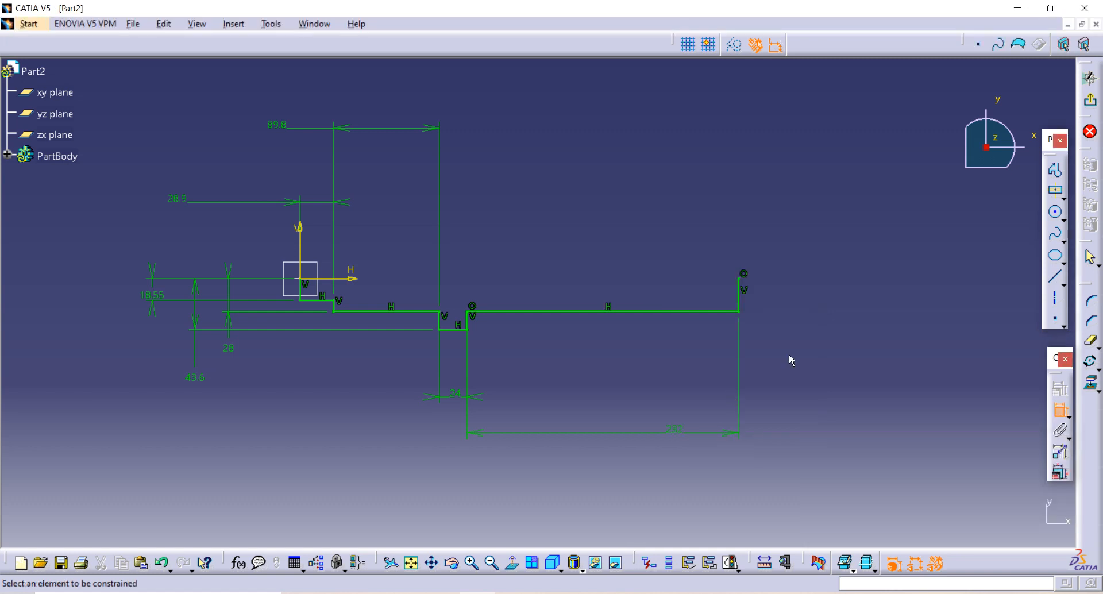
- Finish the sketch and revolve the profile 360 degrees about its H direction with the Shaft command
{"action": "middle_click_drag", "start_coordinate": [900, 269], "coordinate": [900, 294]}
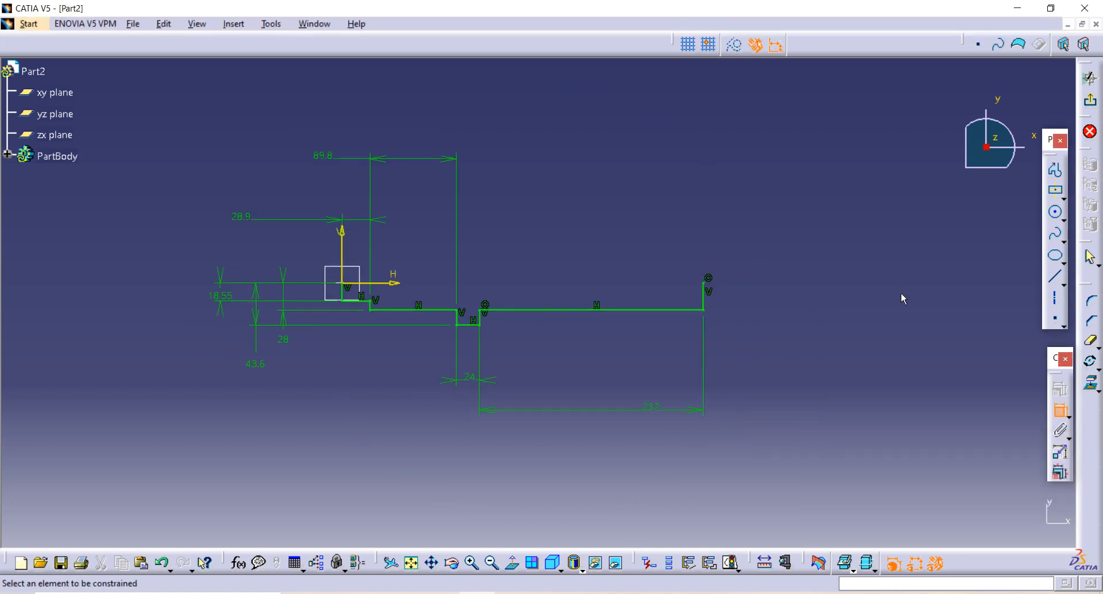
{"action": "left_click", "coordinate": [1093, 102]}
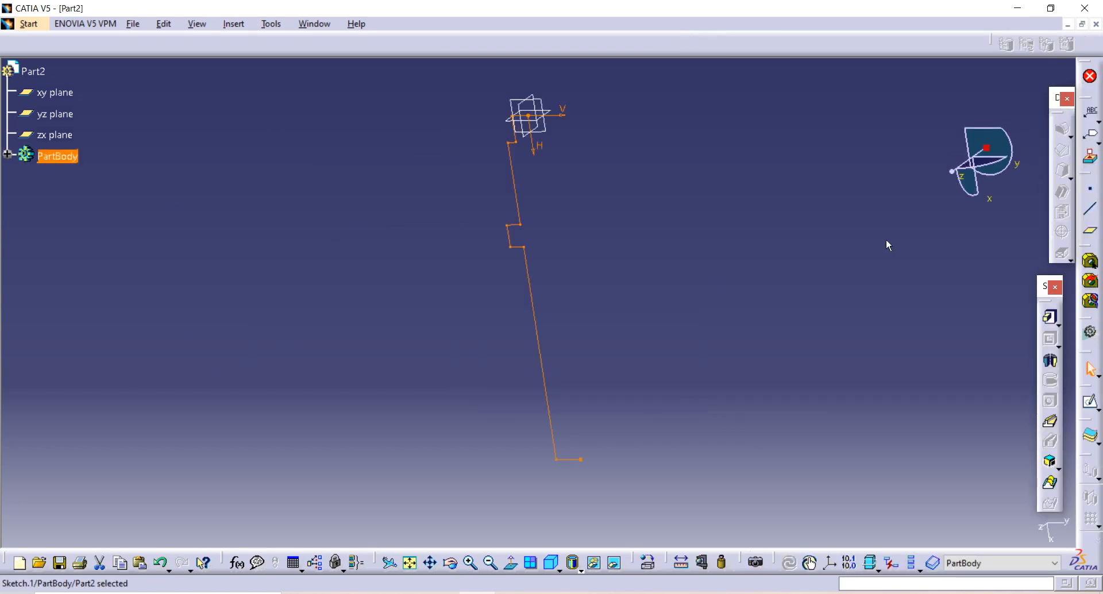
{"action": "left_click", "coordinate": [1051, 362]}
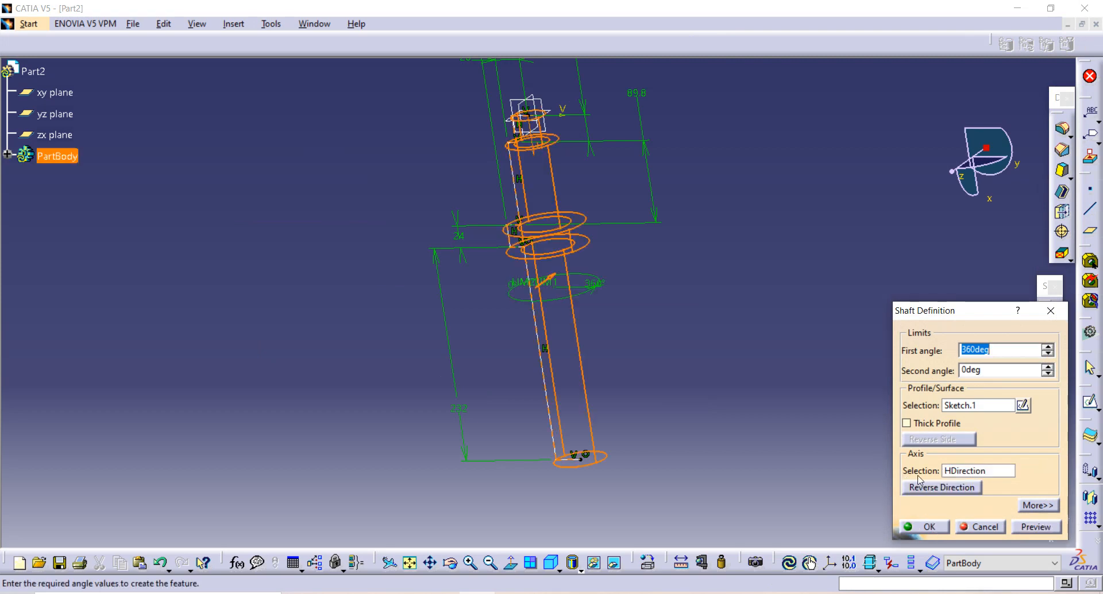
{"action": "left_click", "coordinate": [924, 526]}
{"action": "middle_click_drag", "start_coordinate": [411, 375], "coordinate": [373, 348]}
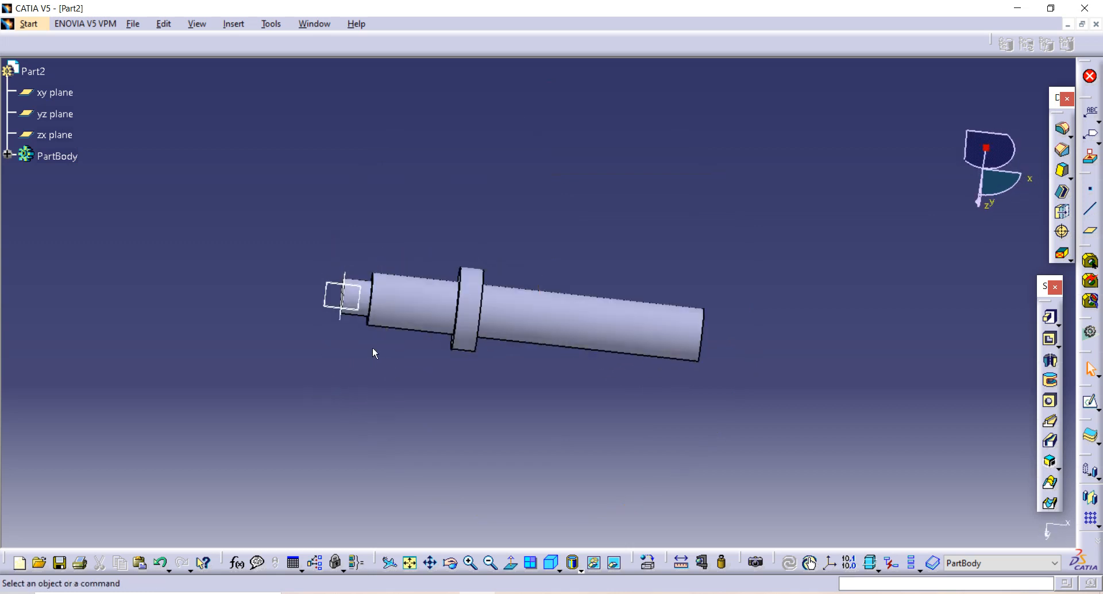
- Start a sketch on the zx plane and draw a centered rectangle above the free end of the shaft's longest section
{"action": "left_click", "coordinate": [357, 295]}
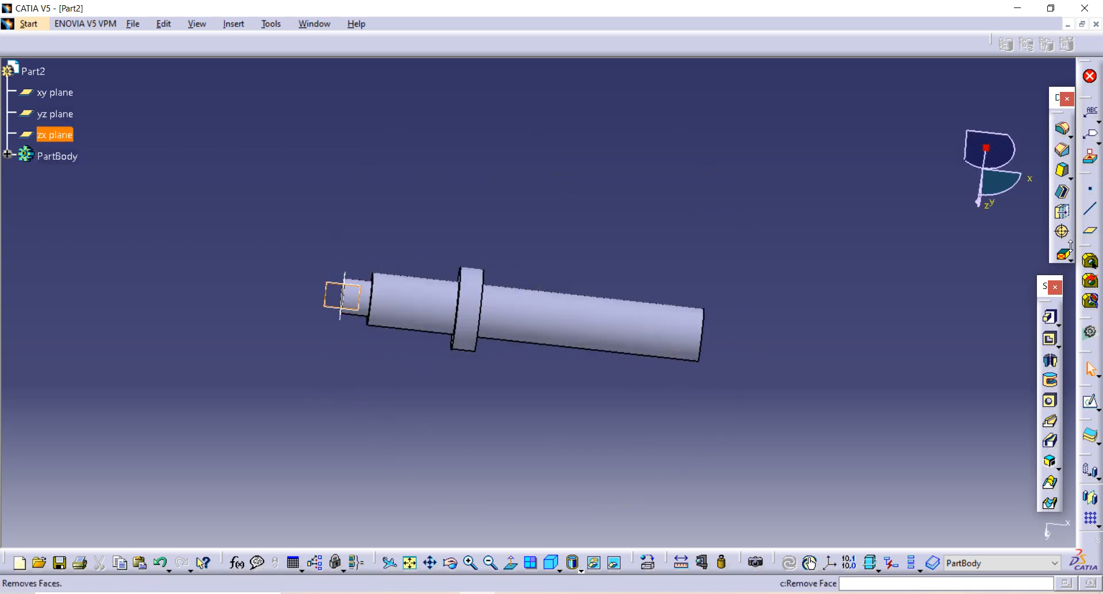
{"action": "left_click", "coordinate": [1089, 405]}
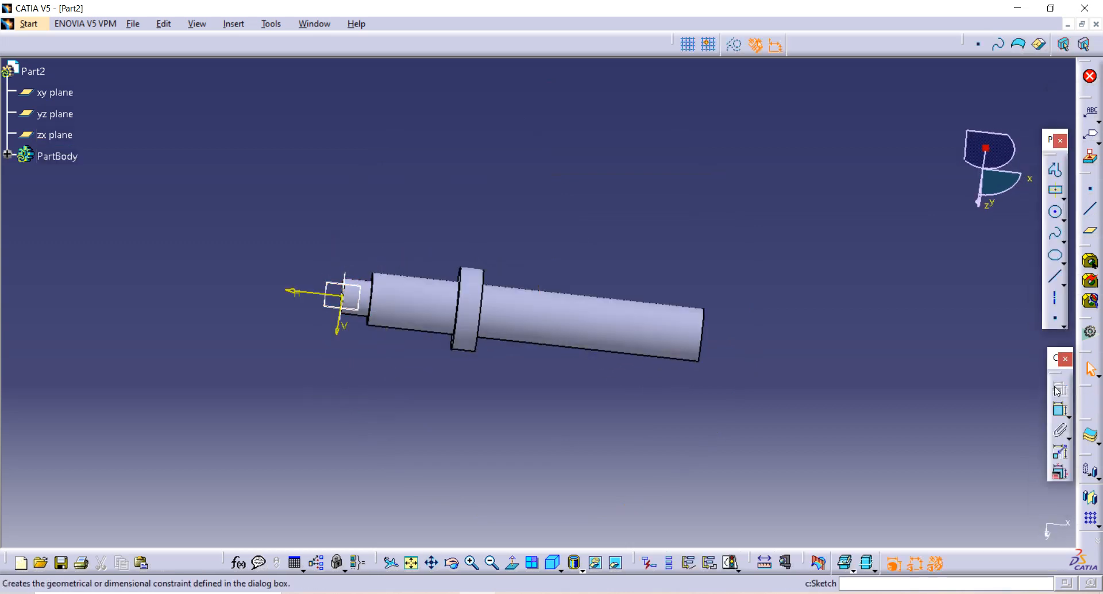
{"action": "middle_click_drag", "start_coordinate": [499, 377], "coordinate": [594, 372]}
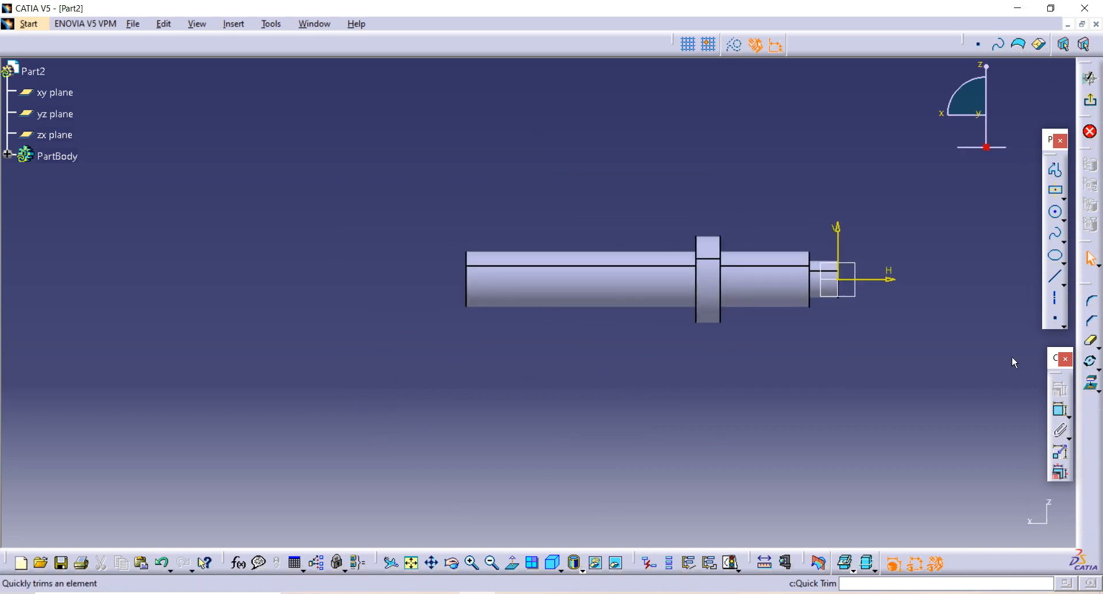
{"action": "left_click", "coordinate": [1056, 191]}
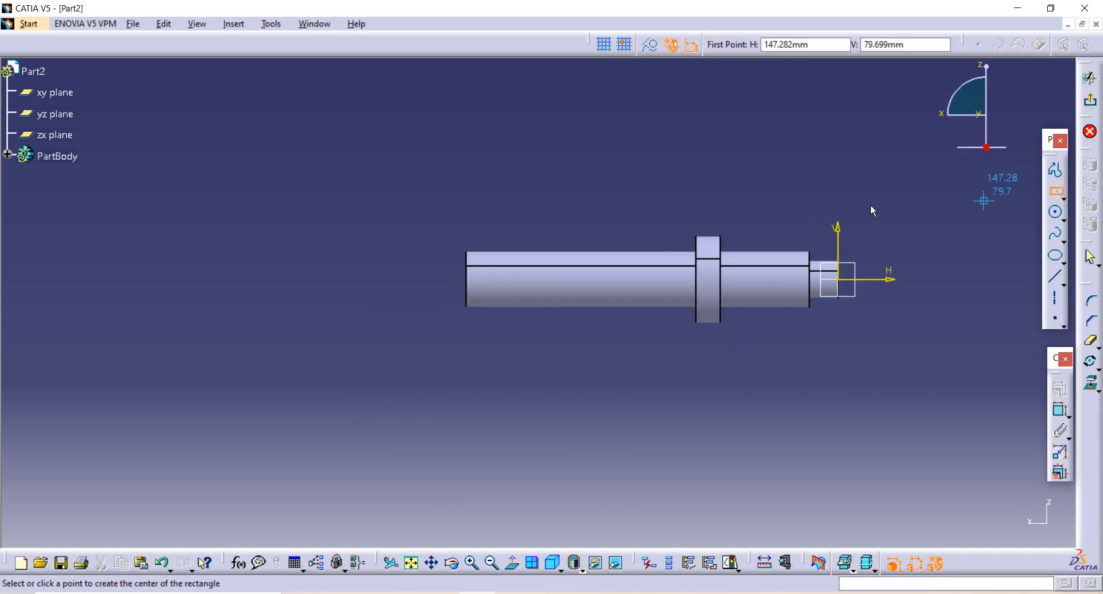
{"action": "left_click", "coordinate": [467, 205]}
{"action": "left_click", "coordinate": [635, 232]}
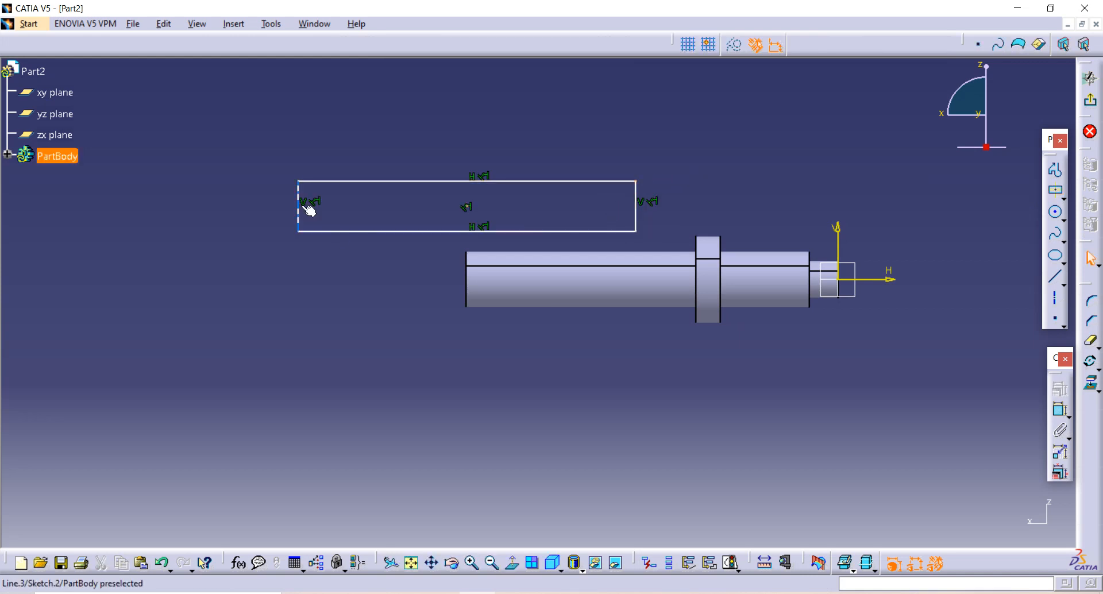
{"action": "left_click", "coordinate": [298, 207]}
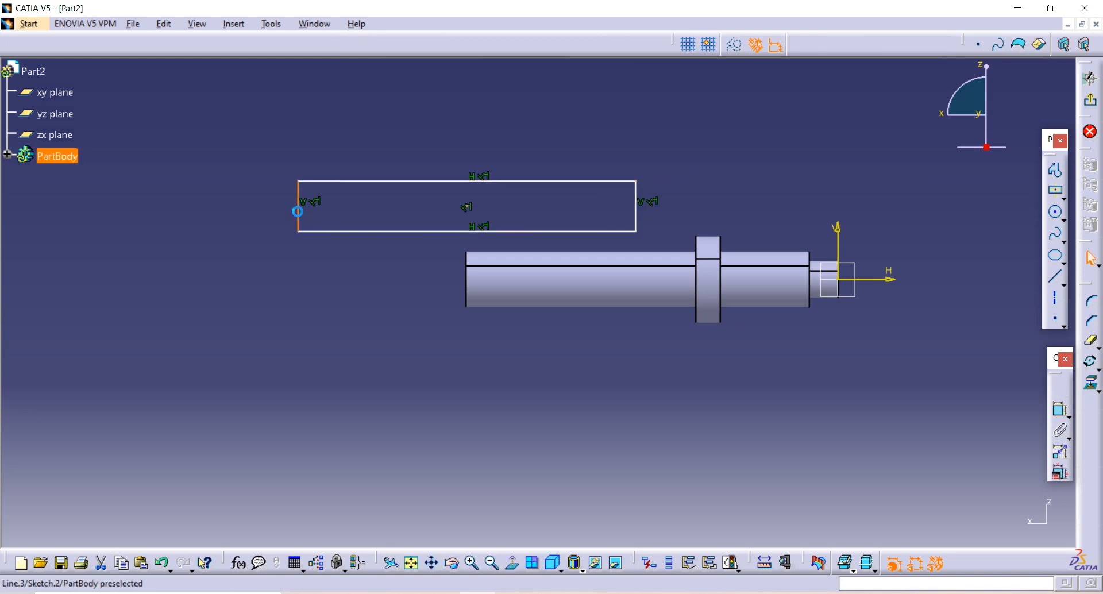
{"action": "left_click", "coordinate": [466, 283]}
{"action": "left_click", "coordinate": [848, 378]}
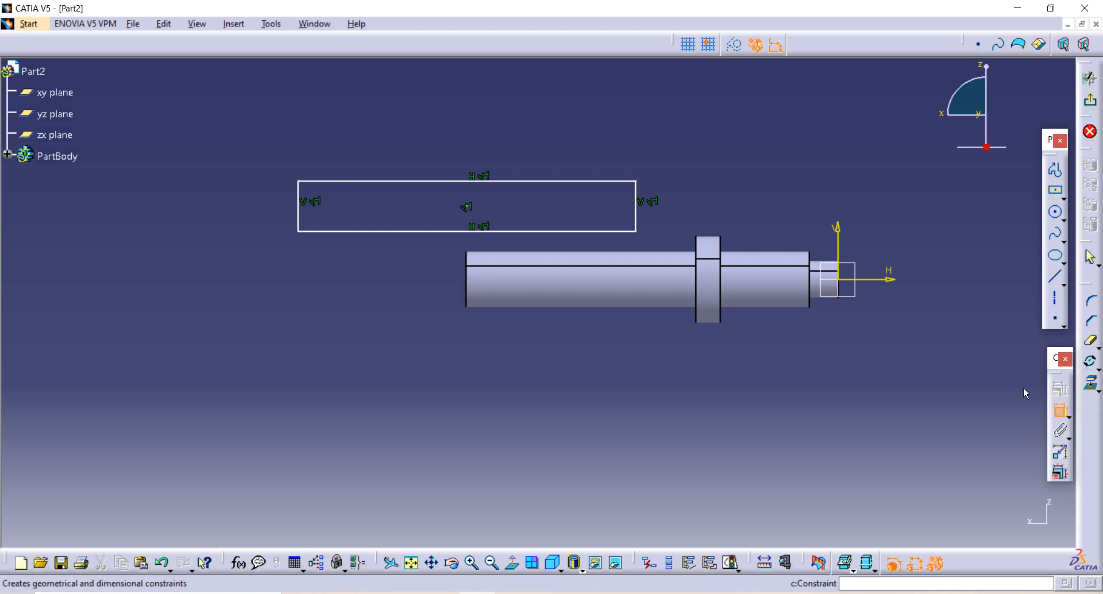
{"action": "left_click", "coordinate": [1053, 405]}
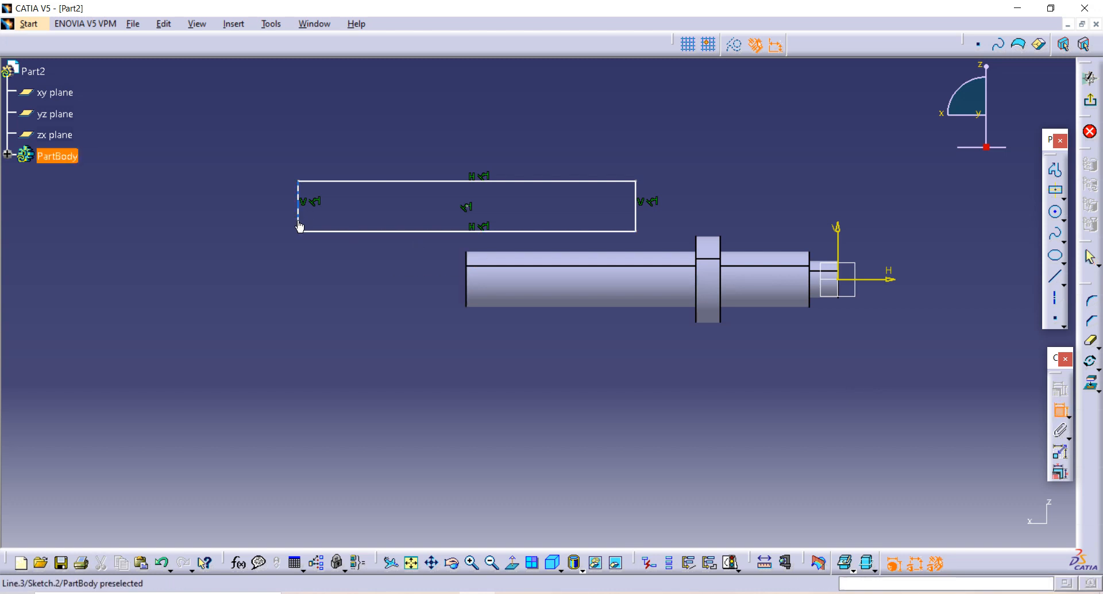
{"action": "left_click", "coordinate": [298, 227]}
{"action": "left_click", "coordinate": [472, 291]}
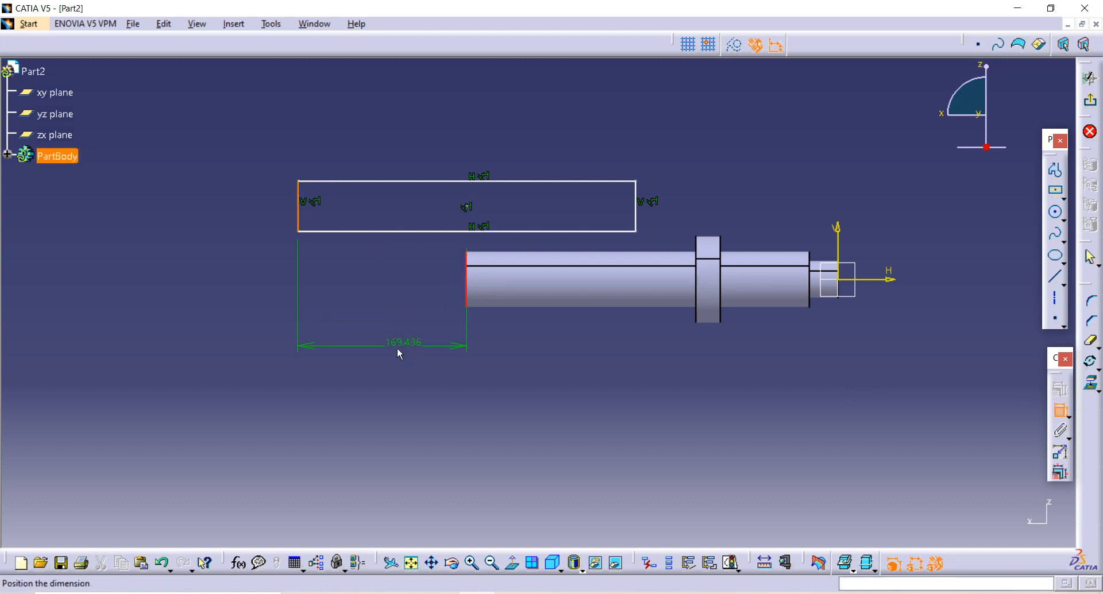
{"action": "left_click", "coordinate": [395, 354]}
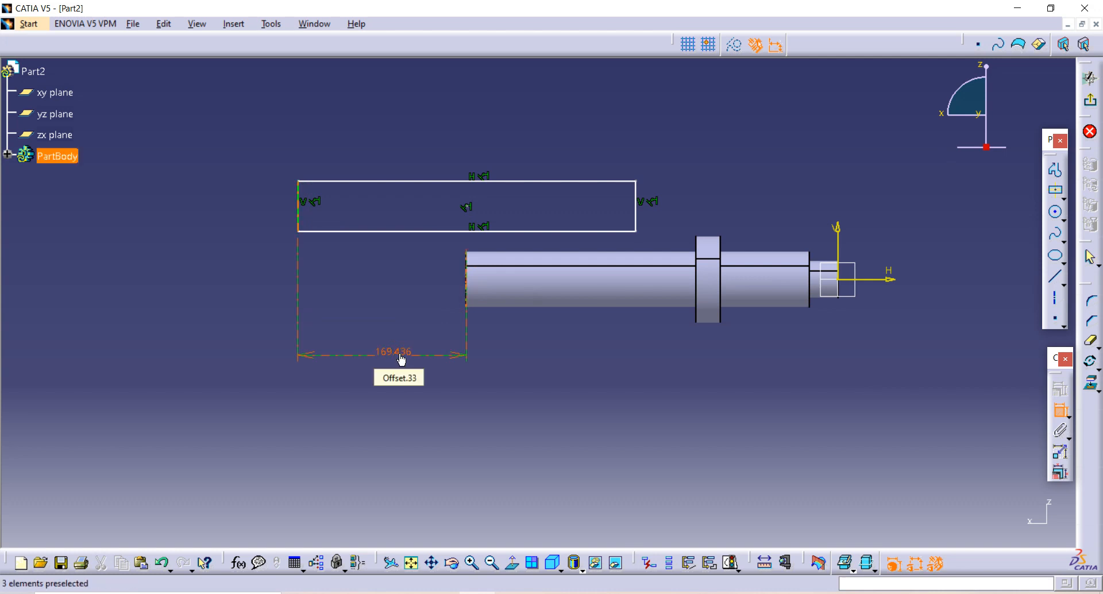
{"action": "type", "text": "12"}
{"action": "left_click", "coordinate": [684, 249]}
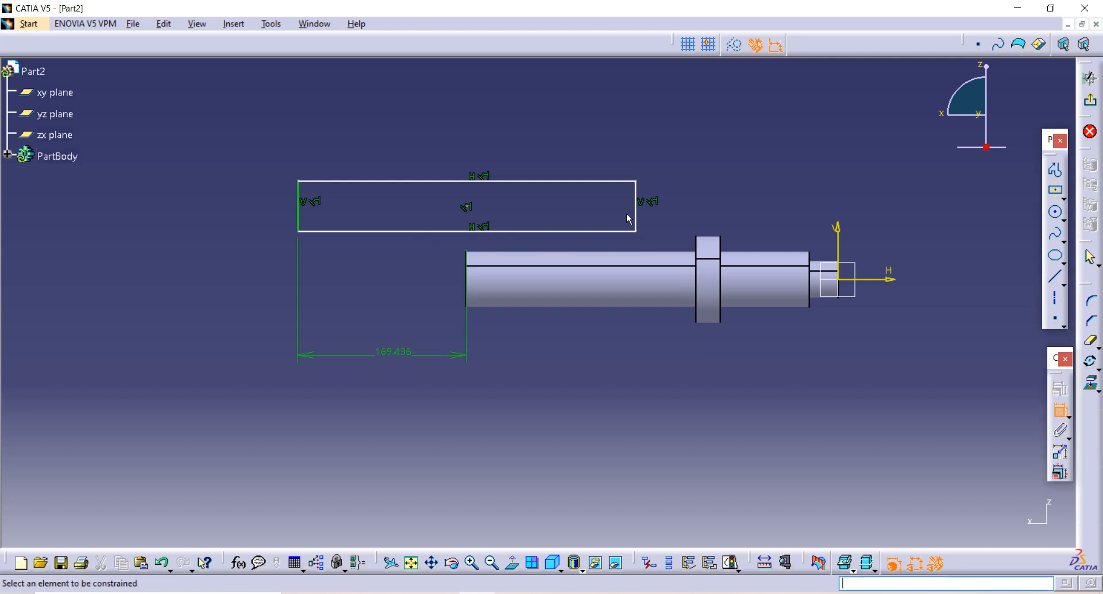
{"action": "key", "text": "ctrl+z"}
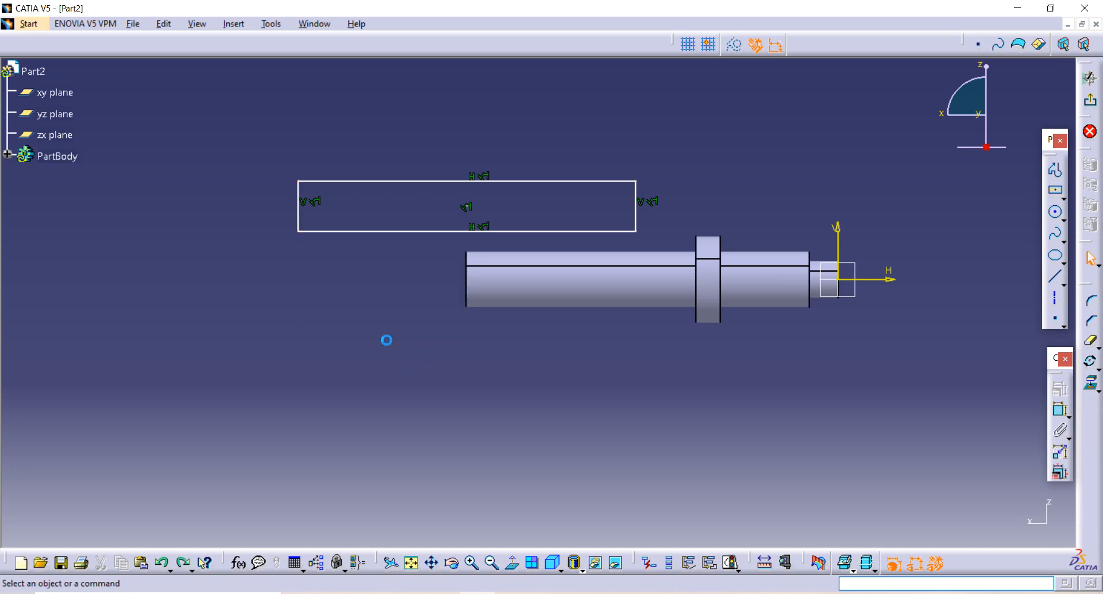
- Resize the rectangle to overlap the shaft's longest section and constrain its outer vertical side 15.1 mm from the shaft's end face
{"action": "mouse_move", "coordinate": [303, 211]}
{"action": "left_mouse_down"}
{"action": "mouse_move", "coordinate": [465, 223]}
{"action": "mouse_move", "coordinate": [485, 241]}
{"action": "mouse_move", "coordinate": [483, 260]}
{"action": "left_mouse_up"}
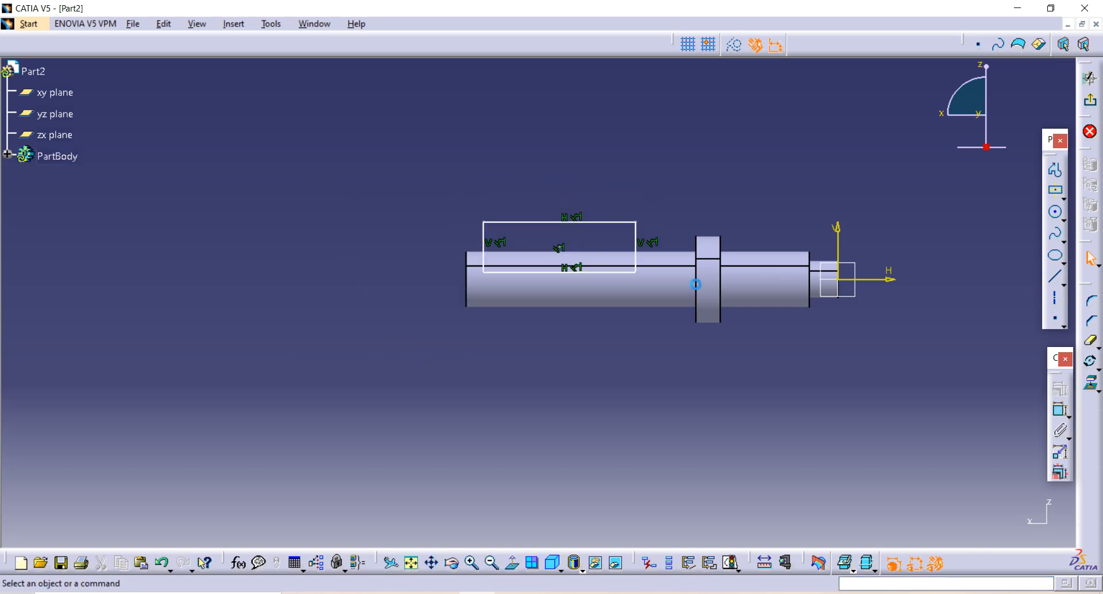
{"action": "left_click", "coordinate": [1060, 410]}
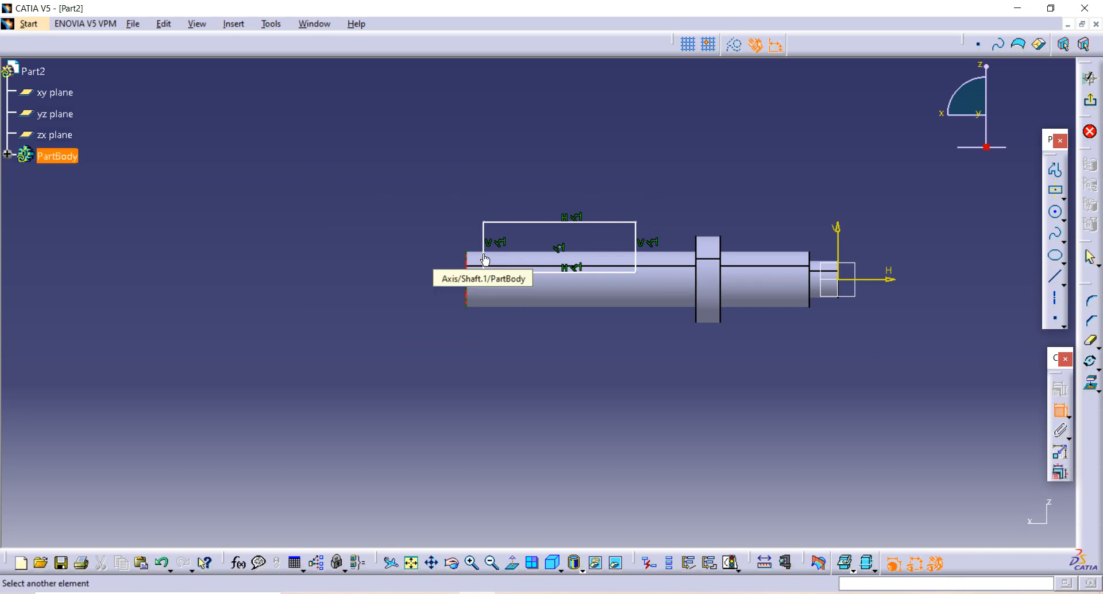
{"action": "left_click", "coordinate": [483, 252]}
{"action": "left_click", "coordinate": [390, 171]}
{"action": "double_click", "coordinate": [394, 167]}
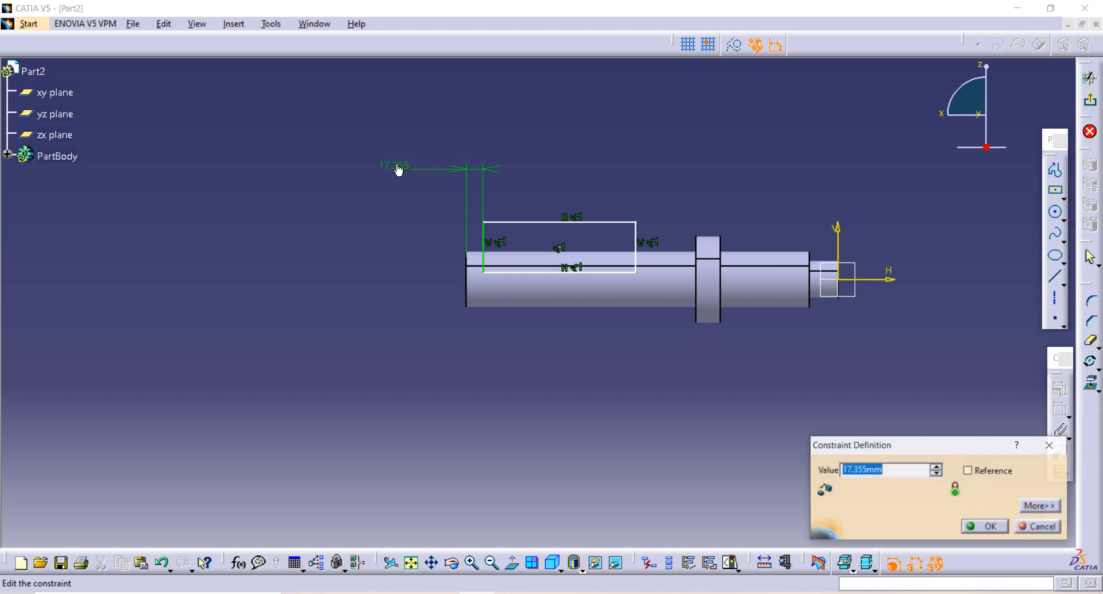
{"action": "type", "text": "15.1"}
{"action": "key", "text": "Return"}
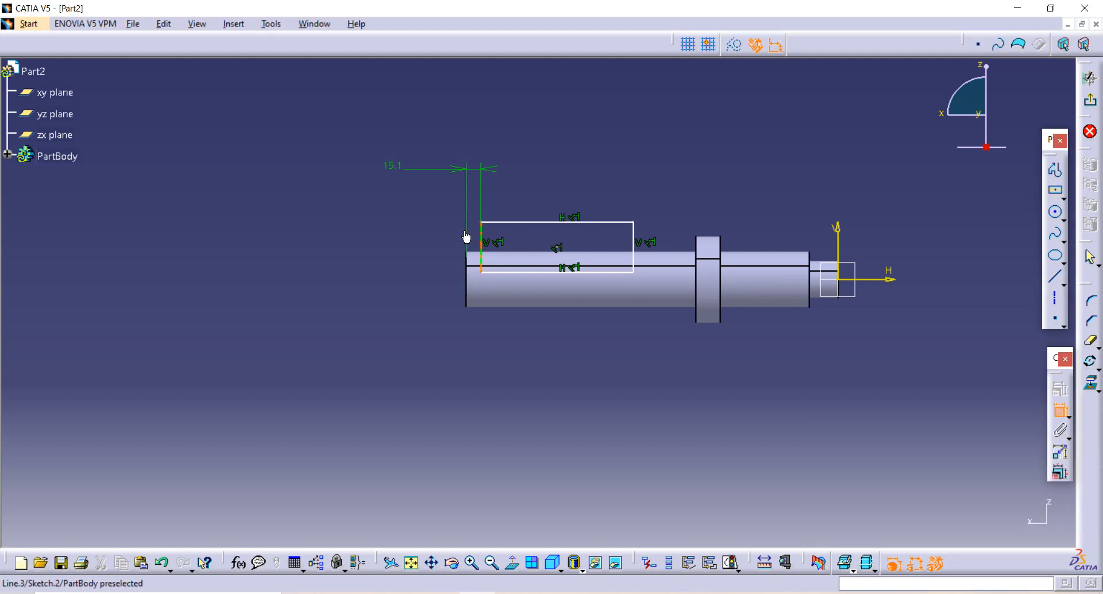
- Move the rectangle's lower side below the shaft axis and constrain it 3.1 mm from the axis
{"action": "left_click", "coordinate": [540, 272]}
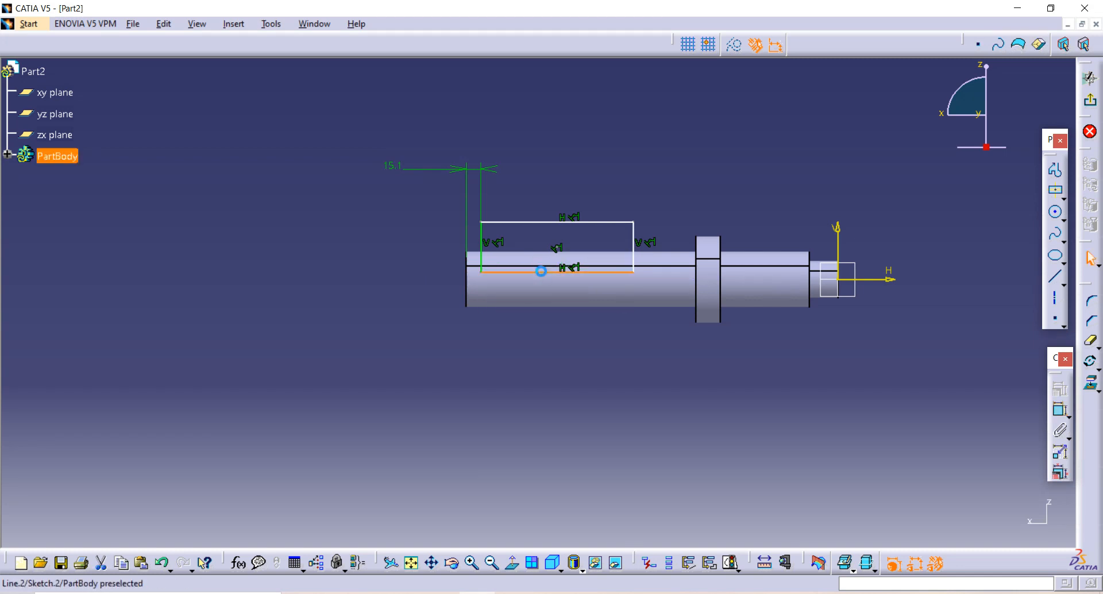
{"action": "left_click_drag", "start_coordinate": [542, 272], "coordinate": [542, 291]}
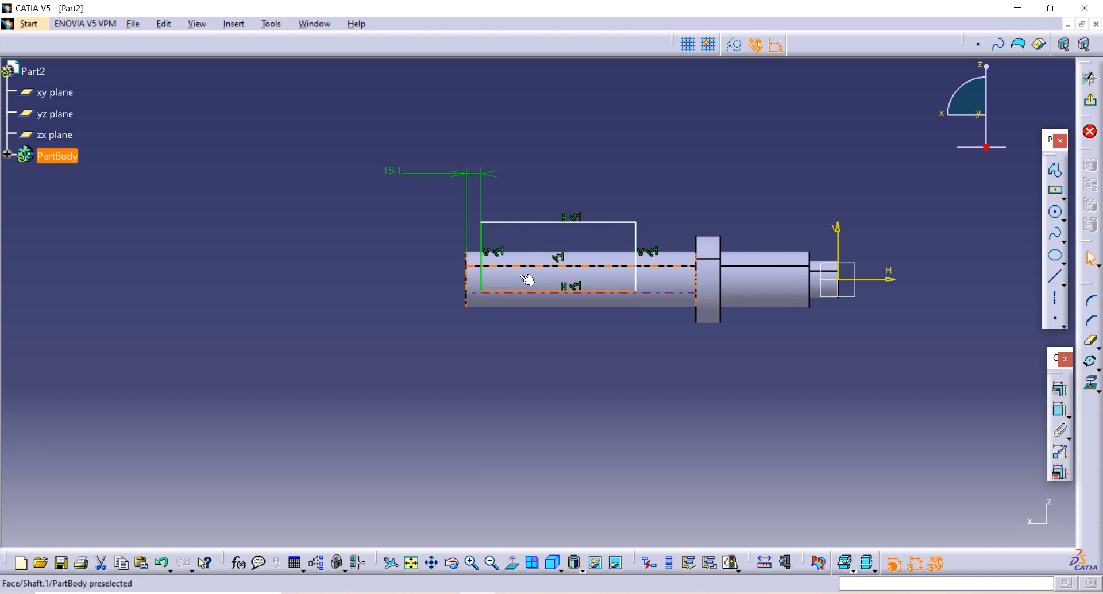
{"action": "left_click", "coordinate": [608, 391]}
{"action": "left_click", "coordinate": [1060, 409]}
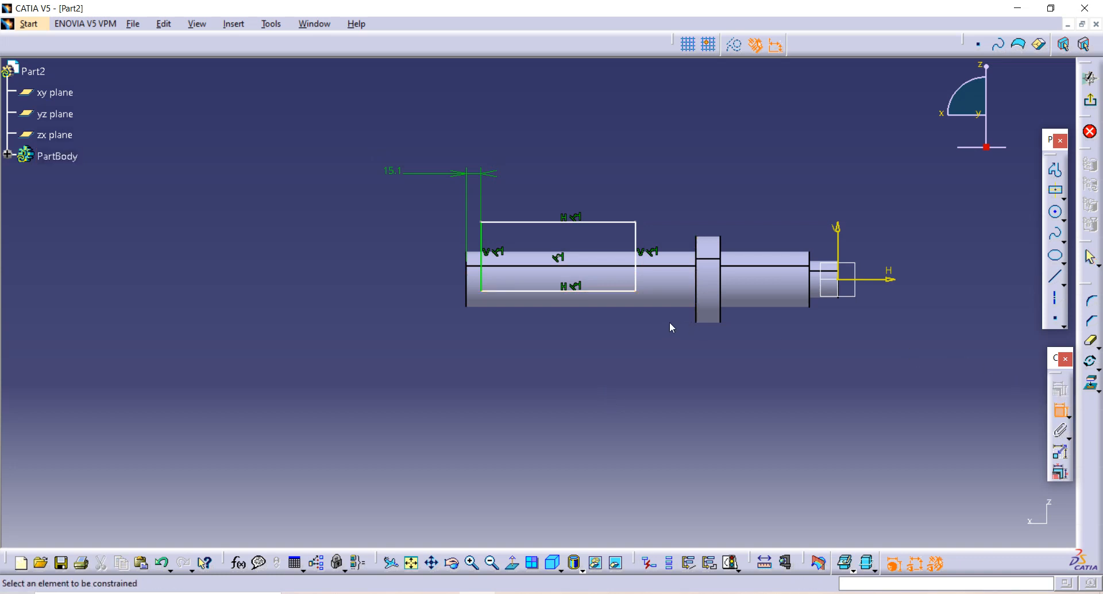
{"action": "left_click", "coordinate": [620, 289]}
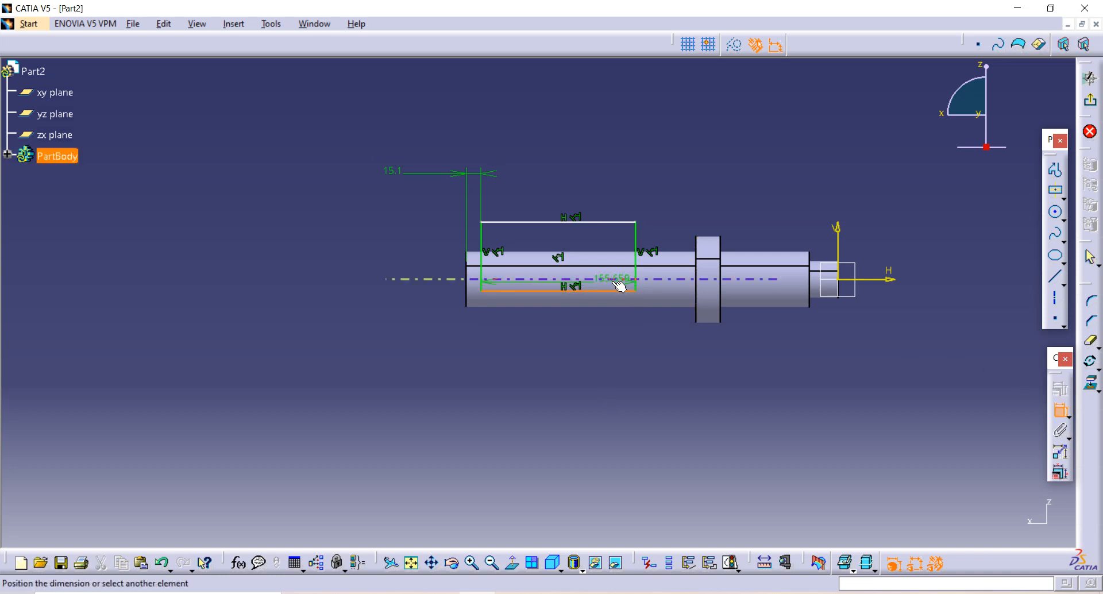
{"action": "left_click", "coordinate": [605, 279]}
{"action": "left_click", "coordinate": [218, 337]}
{"action": "double_click", "coordinate": [227, 340]}
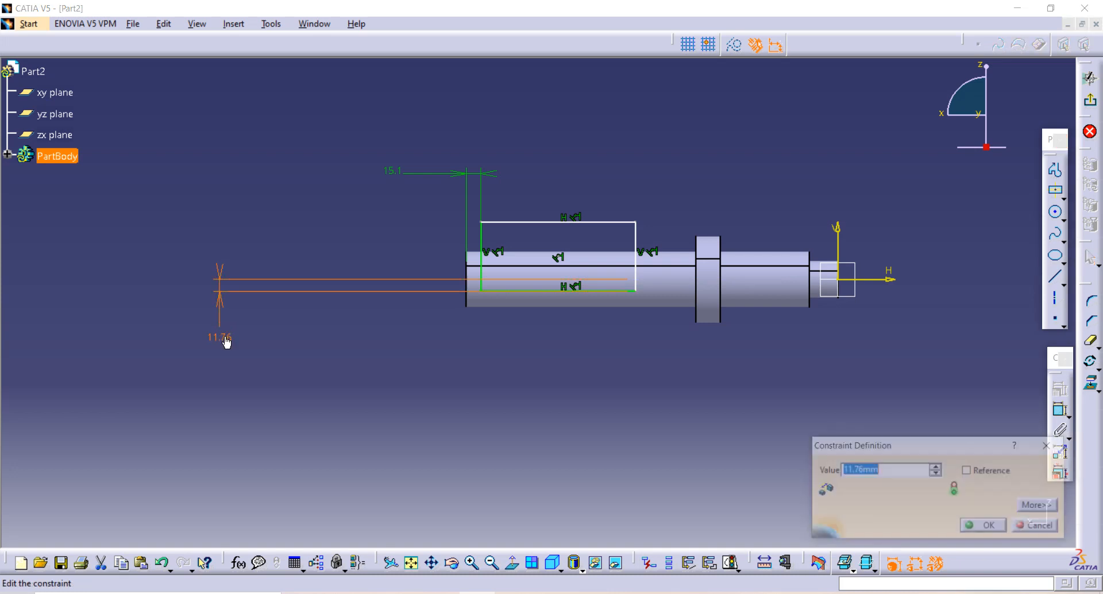
{"action": "type", "text": "3.1"}
{"action": "key", "text": "Return"}
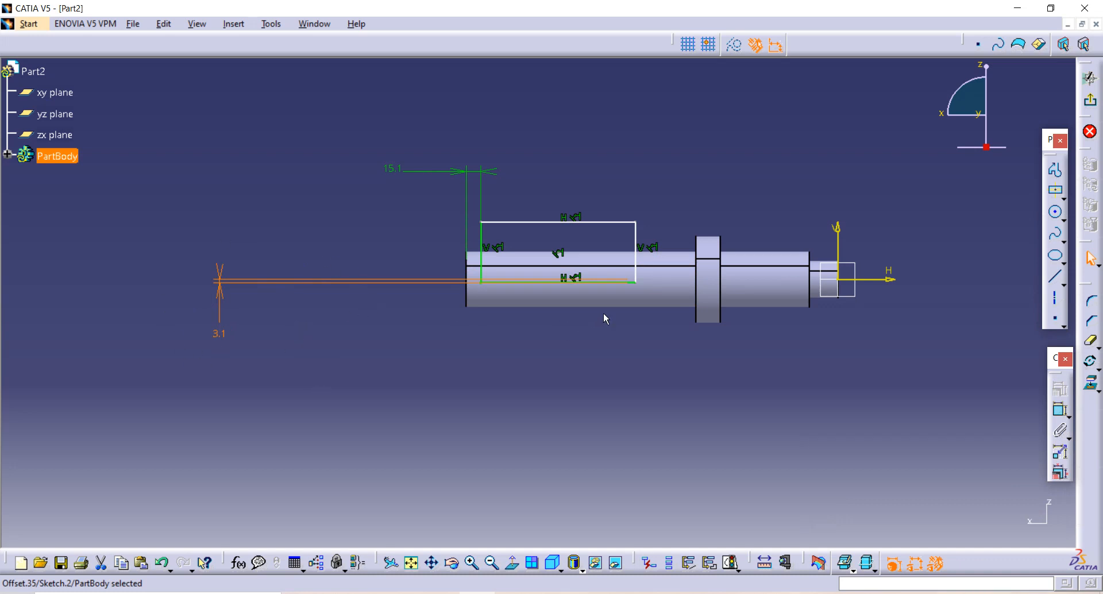
{"action": "left_click", "coordinate": [999, 341]}
- Constrain the rectangle's vertical side nearest the collar 38.2 mm from the collar's face
{"action": "left_click", "coordinate": [1060, 410]}
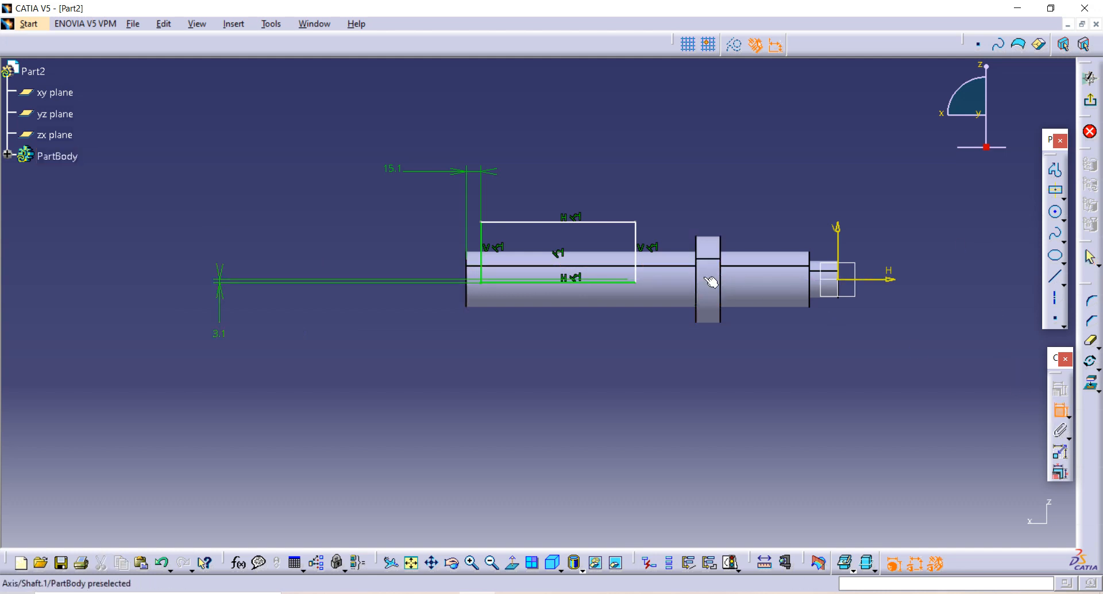
{"action": "left_click", "coordinate": [698, 280]}
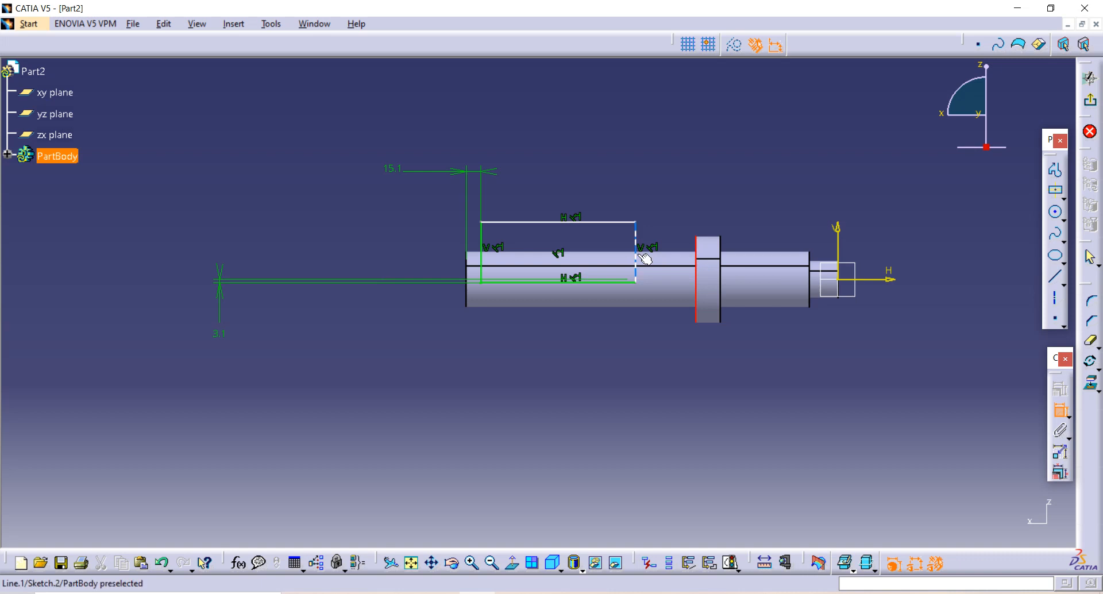
{"action": "left_click", "coordinate": [645, 259]}
{"action": "left_click", "coordinate": [664, 149]}
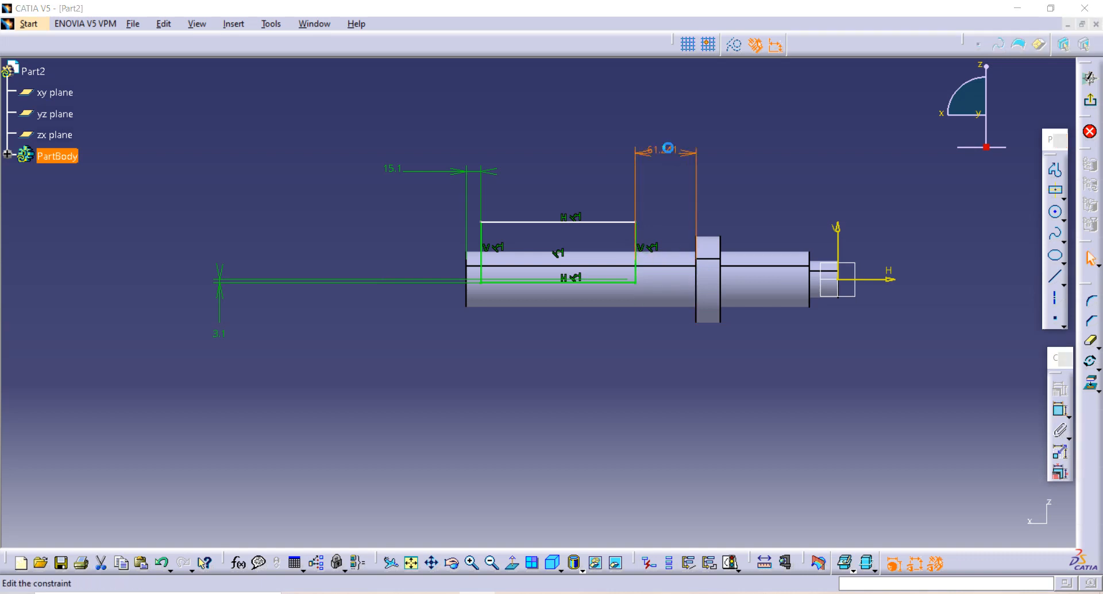
{"action": "type", "text": "38"}
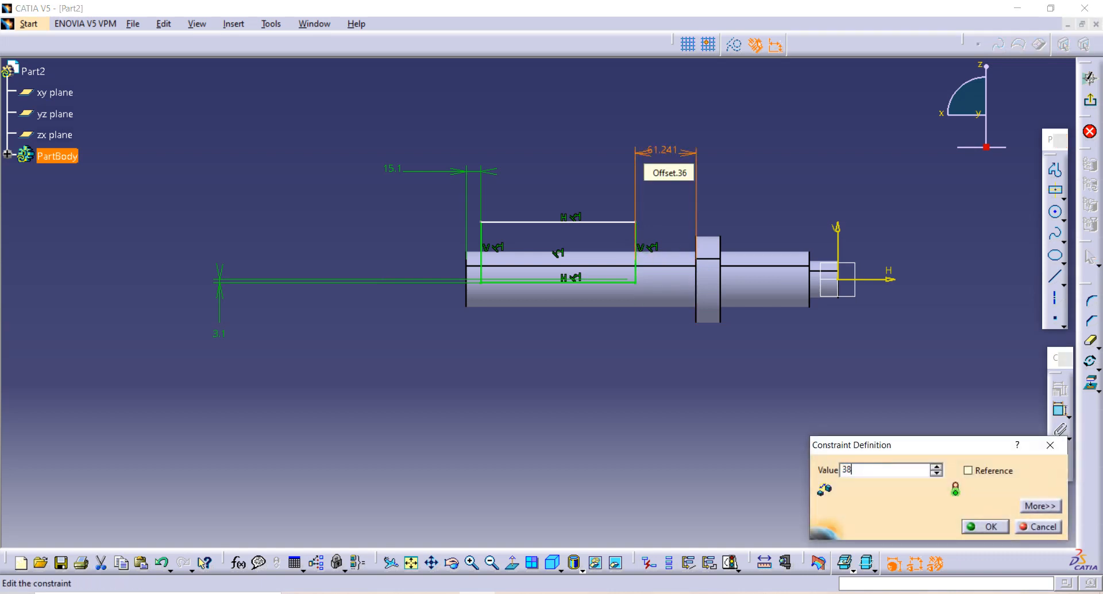
{"action": "type", "text": ".2"}
{"action": "key", "text": "Return"}
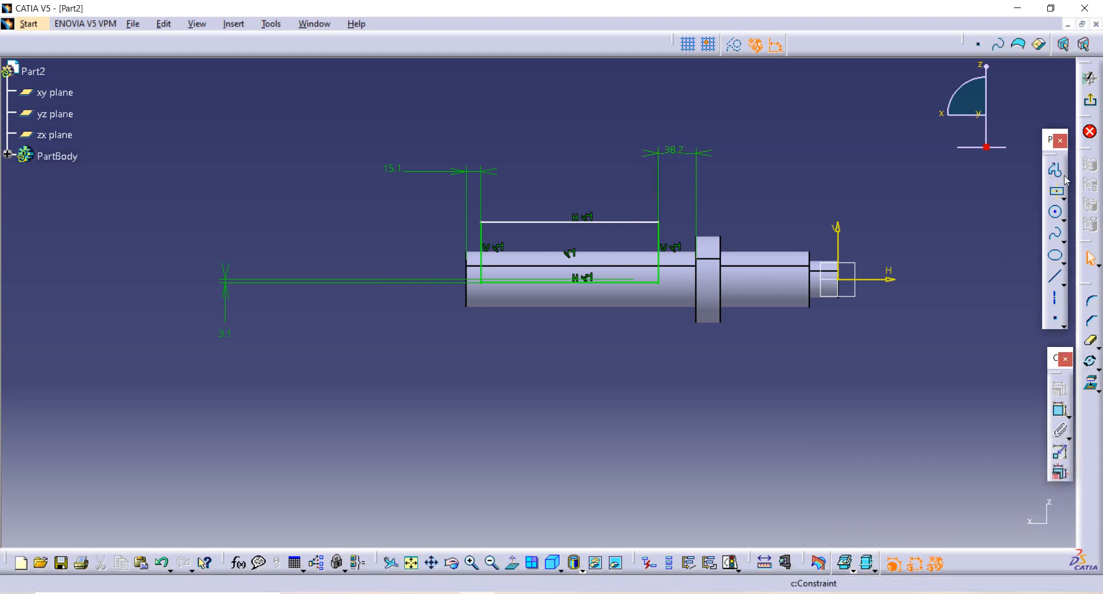
- Start a Pocket from the finished rectangle sketch and check the shaft dimensions in Butterfly Valve Assembly.pdf
{"action": "left_click", "coordinate": [1089, 101]}
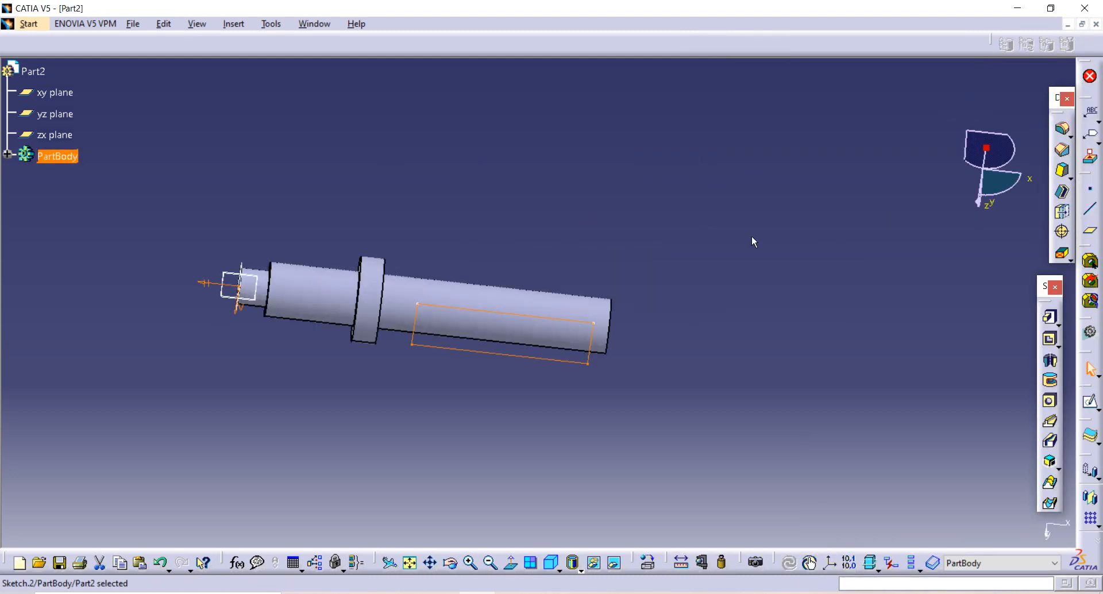
{"action": "left_click", "coordinate": [1049, 339]}
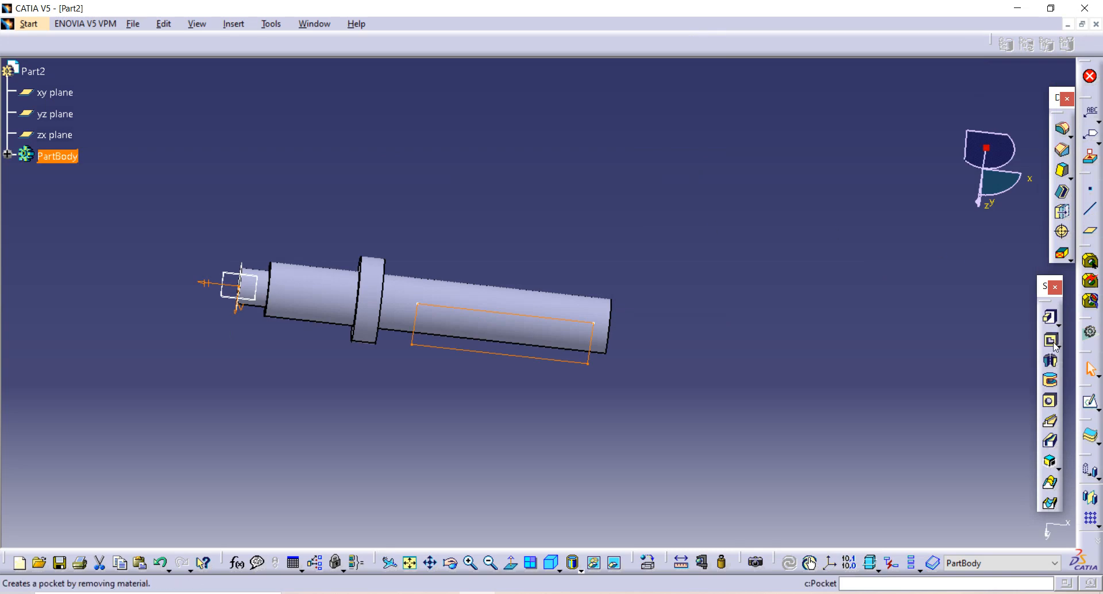
{"action": "middle_click_drag", "start_coordinate": [718, 380], "coordinate": [440, 339]}
{"action": "double_click", "coordinate": [998, 351]}
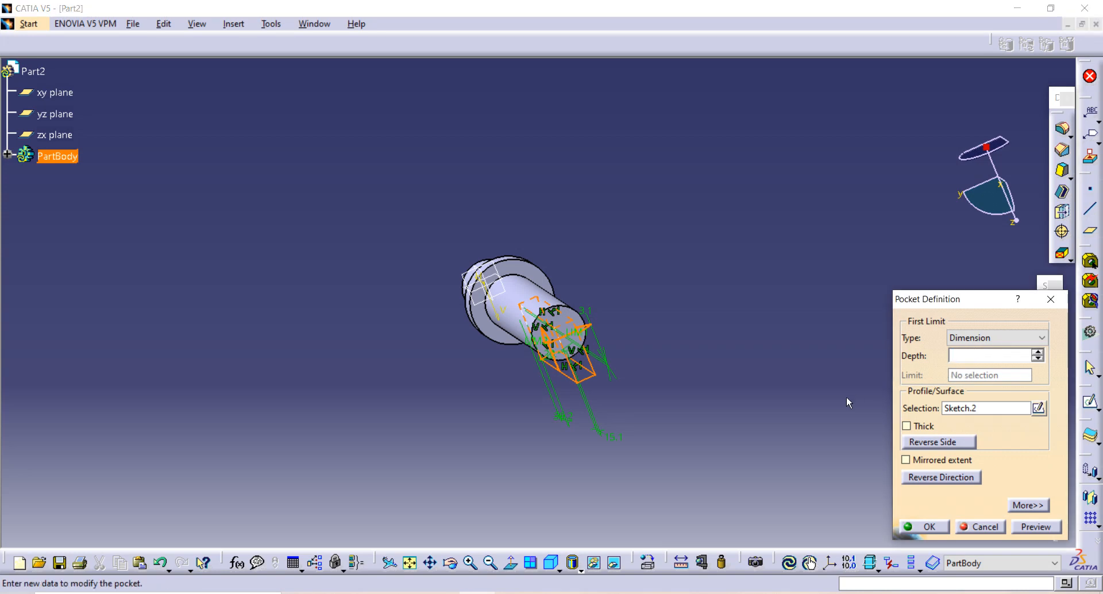
{"action": "left_click", "coordinate": [617, 423]}
{"action": "left_click", "coordinate": [647, 257]}
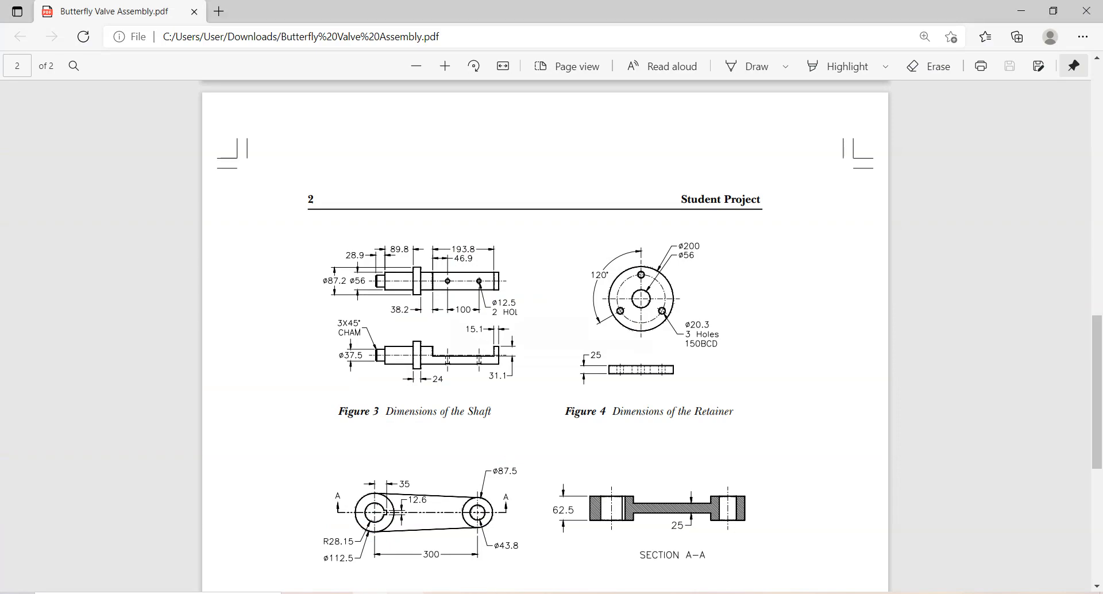
{"action": "left_click", "coordinate": [425, 593]}
{"action": "left_click", "coordinate": [501, 588]}
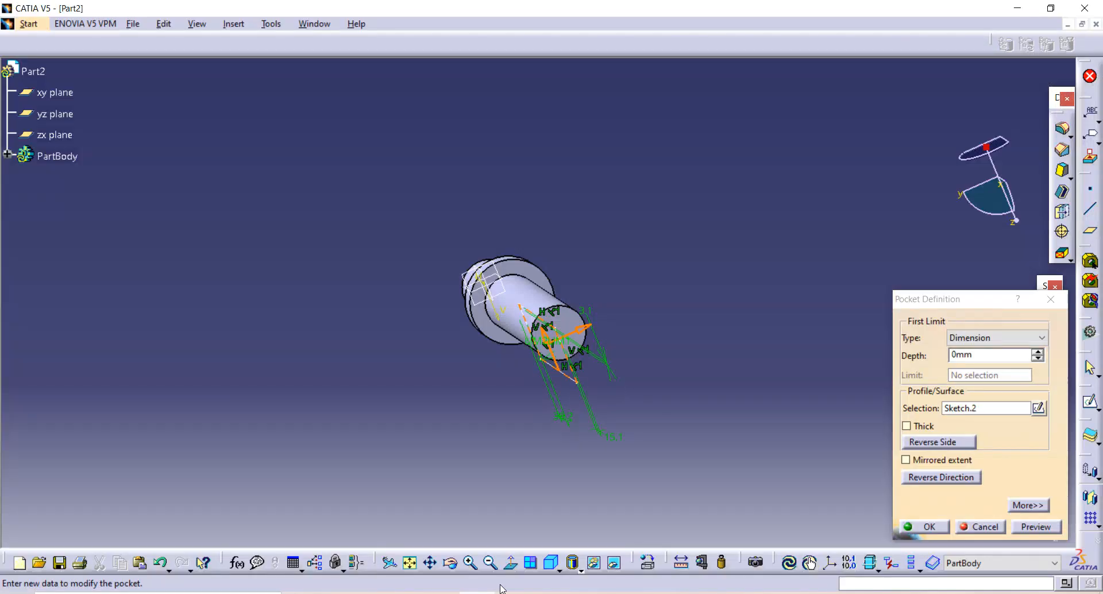
- Cut the rectangular pocket through the shaft with a depth of 100 mm and mirrored extent
{"action": "middle_click_drag", "start_coordinate": [599, 346], "coordinate": [555, 356]}
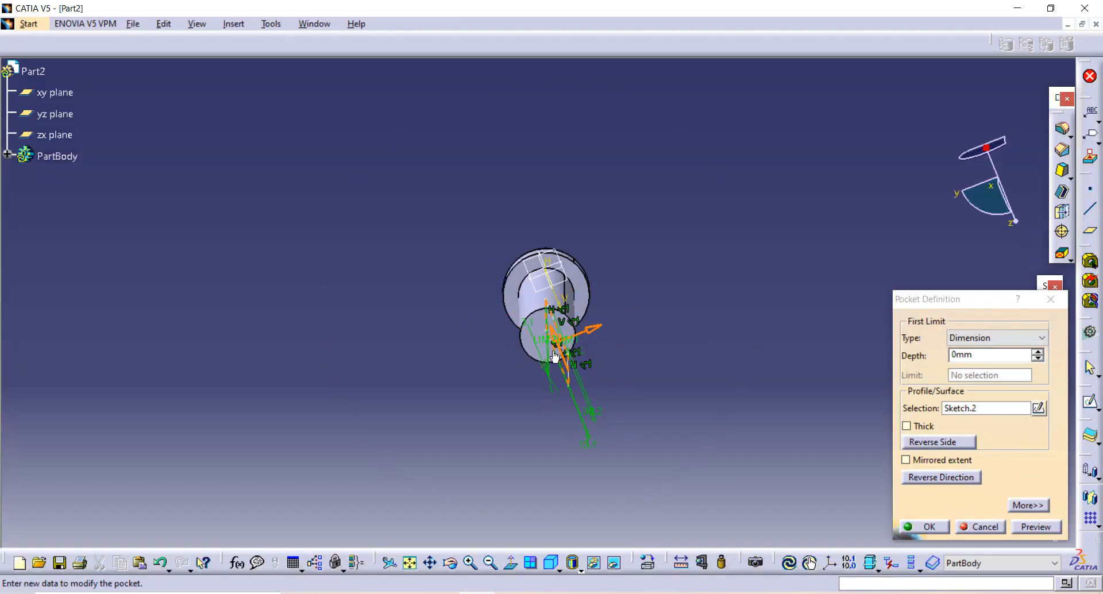
{"action": "left_click", "coordinate": [1011, 355]}
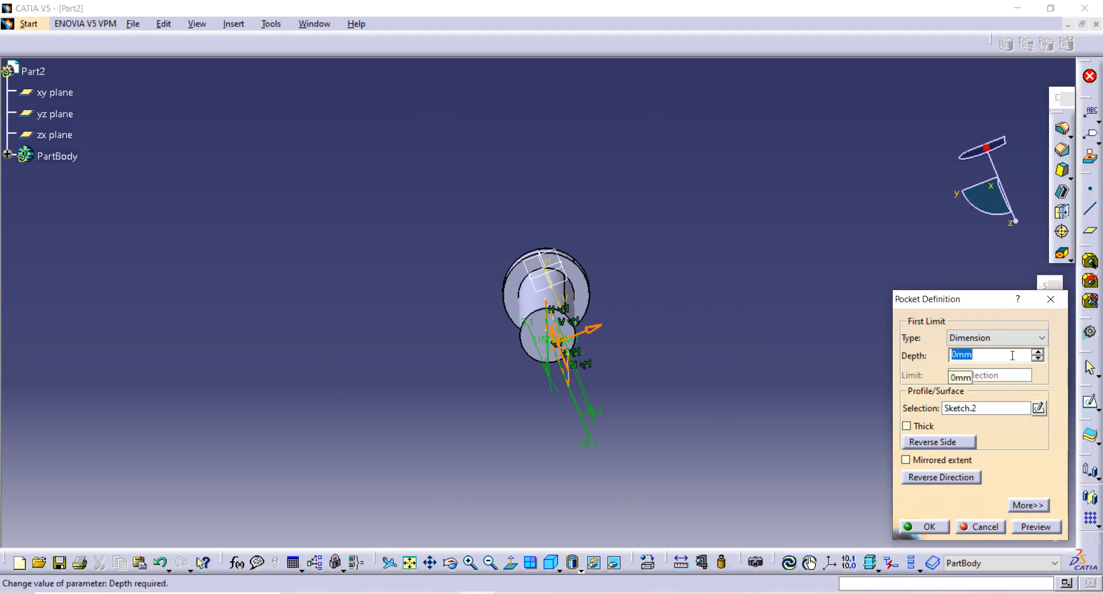
{"action": "key", "text": "Return"}
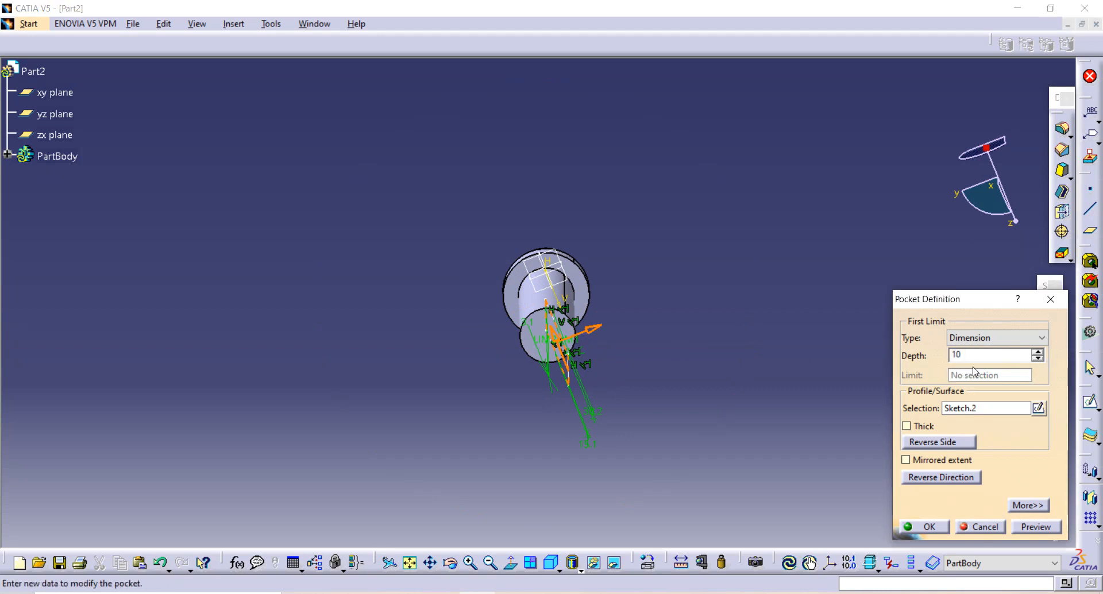
{"action": "left_click", "coordinate": [759, 452]}
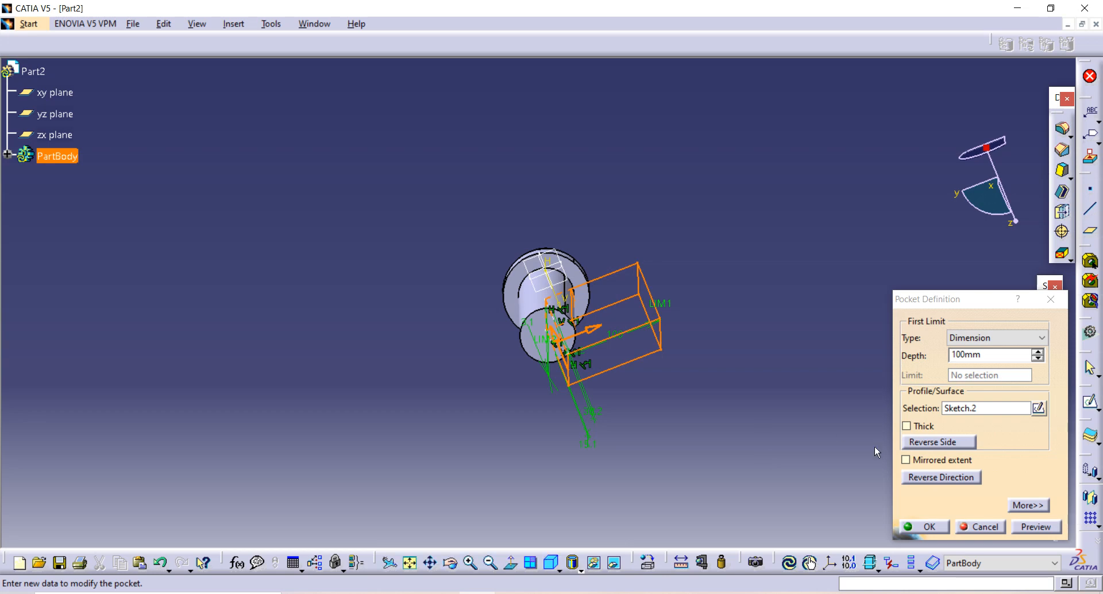
{"action": "left_click", "coordinate": [908, 459]}
{"action": "left_click", "coordinate": [1035, 527]}
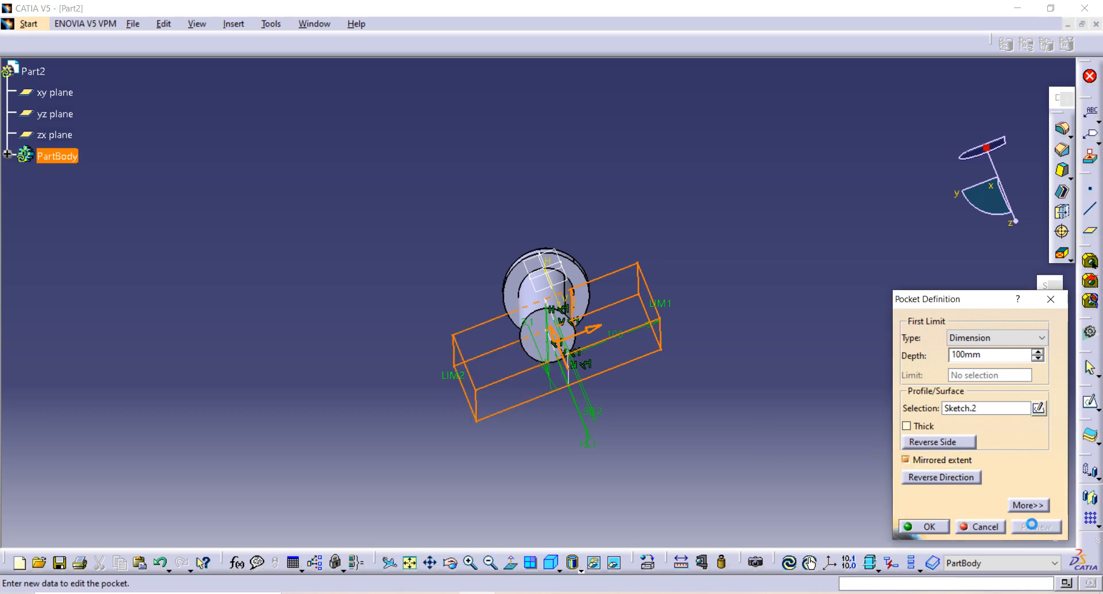
{"action": "middle_click_drag", "start_coordinate": [691, 436], "coordinate": [553, 278]}
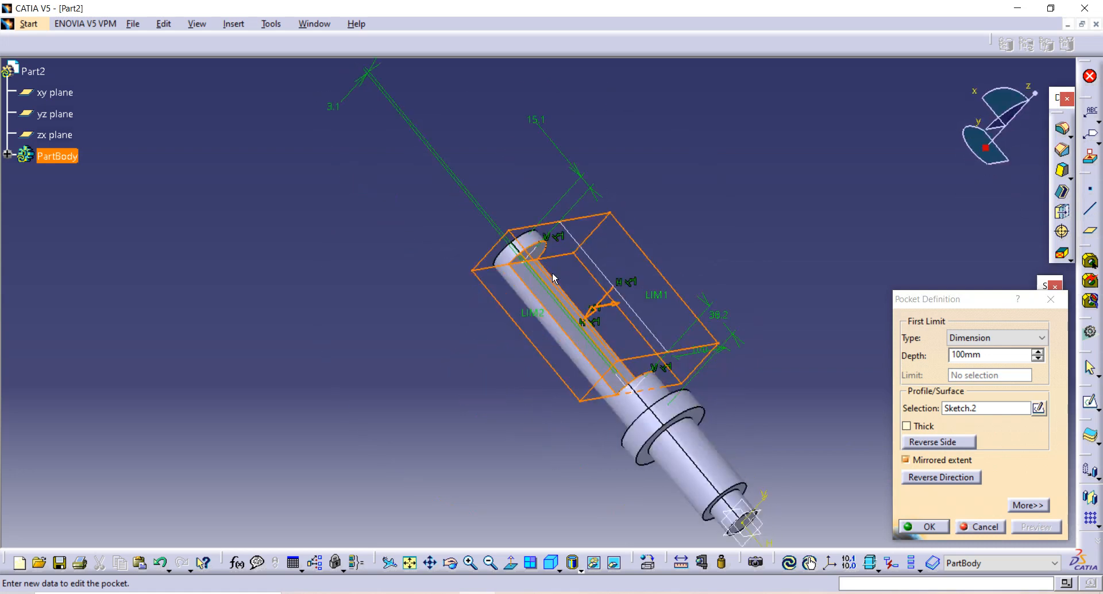
{"action": "left_click", "coordinate": [937, 527]}
- Start a sketch on the pocket's flat face and draw a circle about 13.5 mm in diameter on the axis toward the shaft's free end
{"action": "middle_click_drag", "start_coordinate": [684, 266], "coordinate": [591, 345]}
{"action": "left_click", "coordinate": [583, 308]}
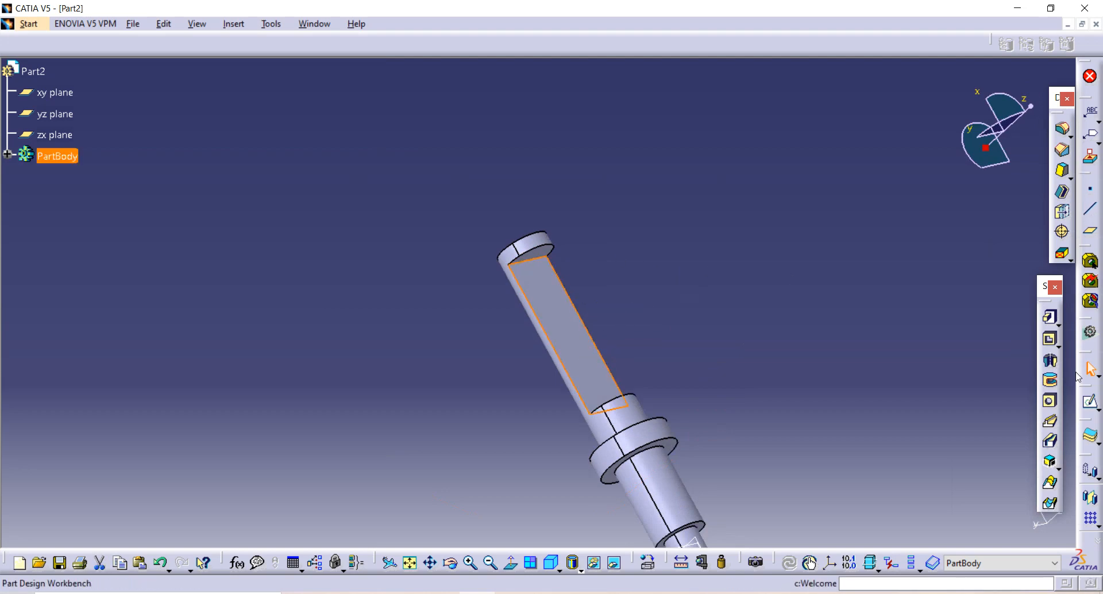
{"action": "left_click", "coordinate": [1089, 400]}
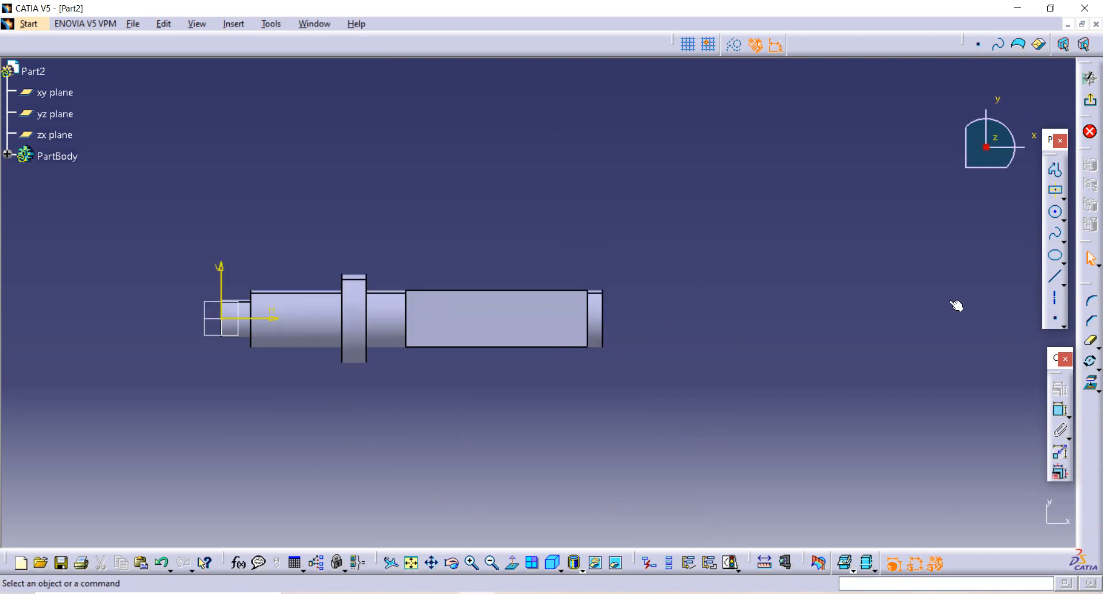
{"action": "left_click", "coordinate": [1055, 212]}
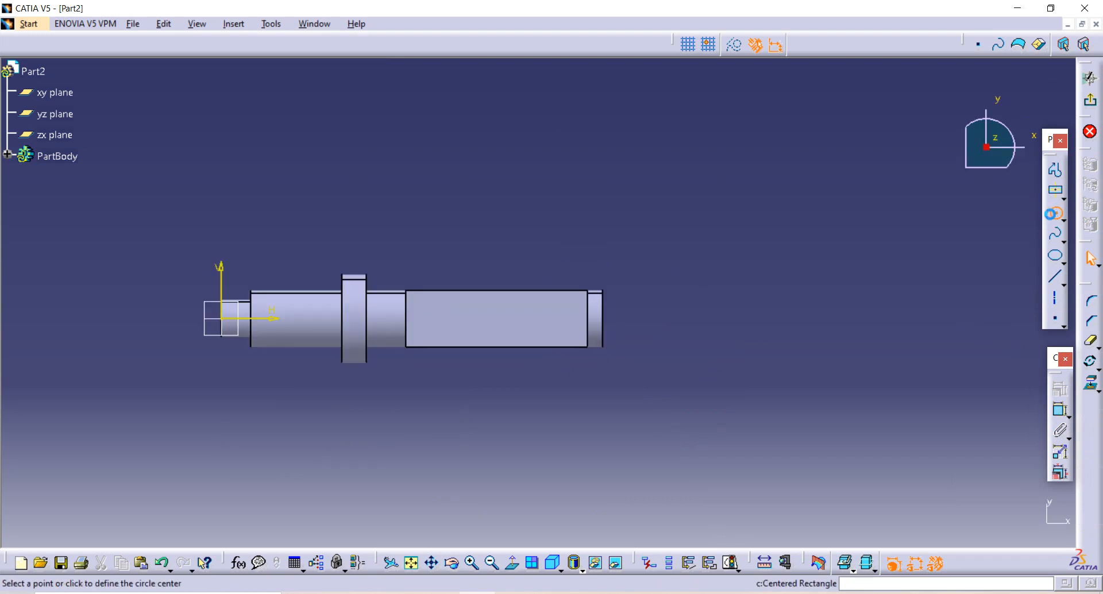
{"action": "left_click", "coordinate": [538, 318]}
{"action": "left_click", "coordinate": [543, 313]}
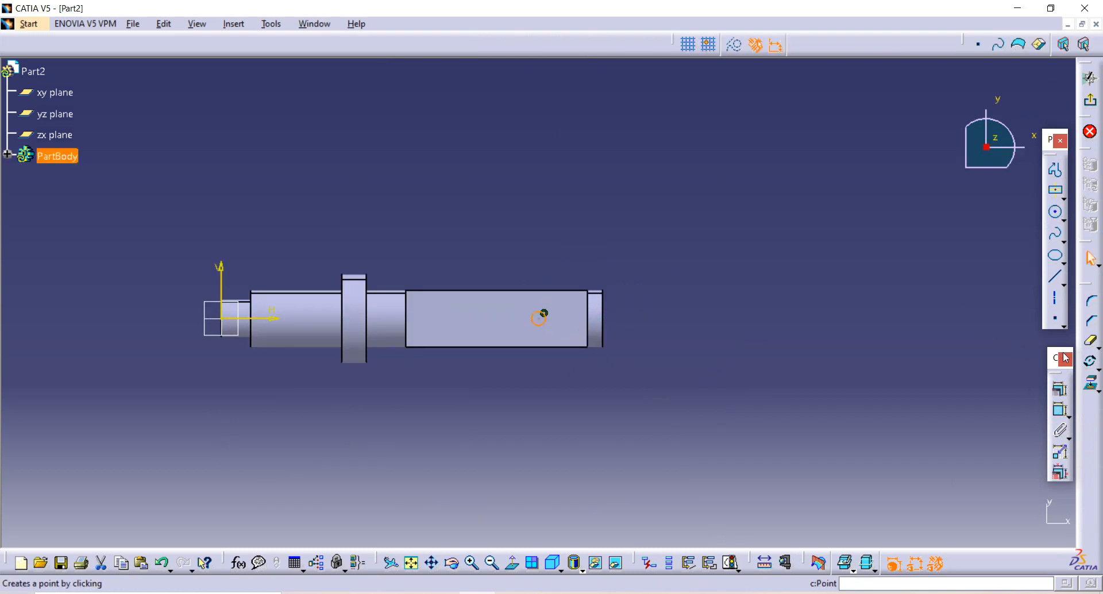
- Constrain the circle's diameter to 12.5 mm
{"action": "left_click", "coordinate": [1060, 415]}
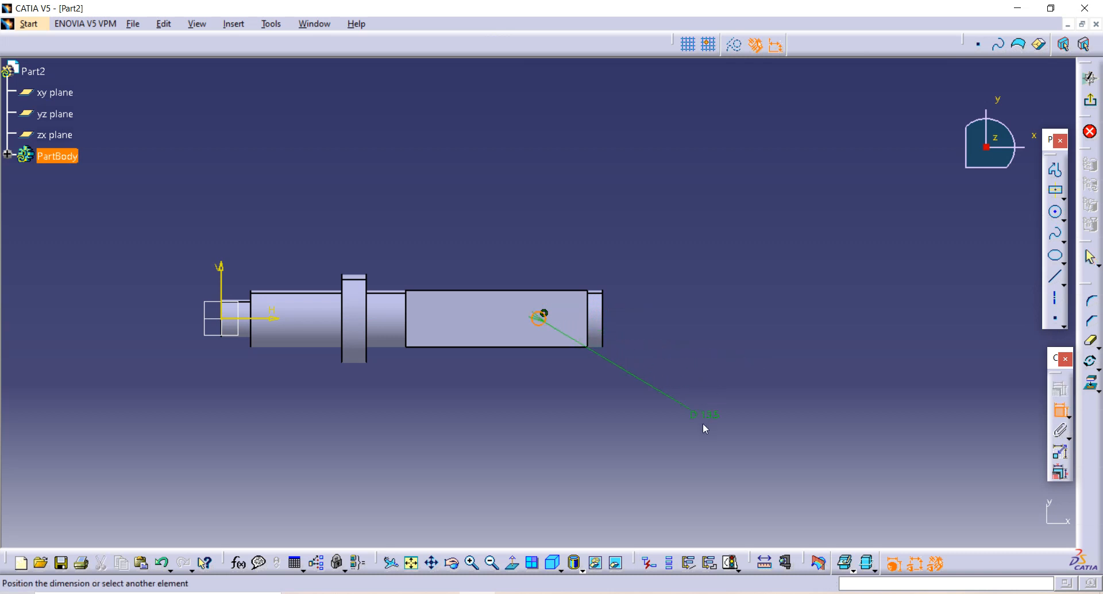
{"action": "left_click", "coordinate": [704, 425]}
{"action": "double_click", "coordinate": [712, 418]}
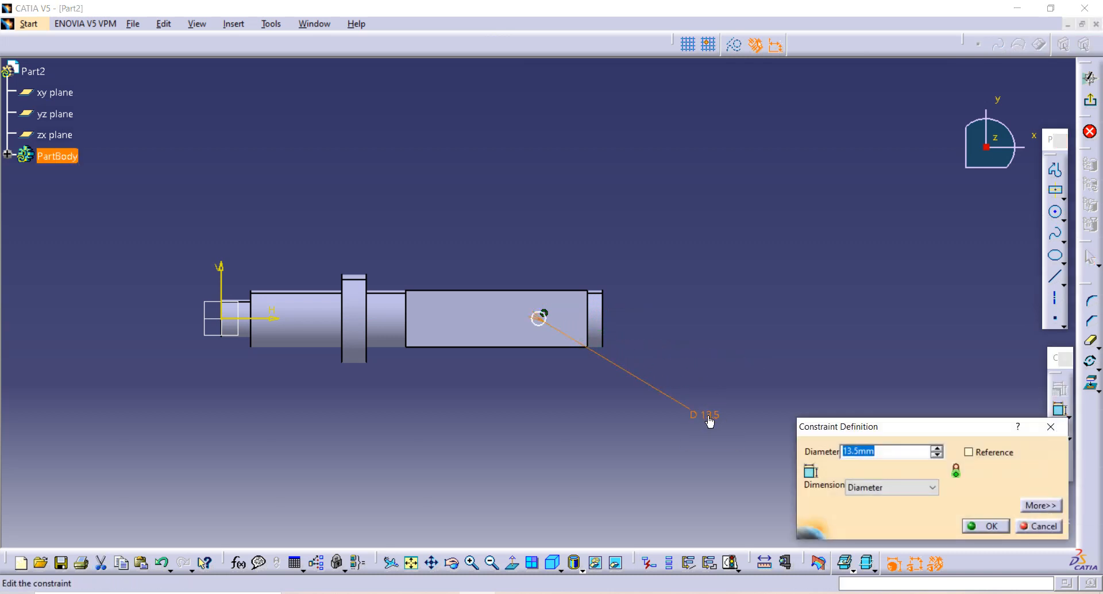
{"action": "key", "text": "BackSpace"}
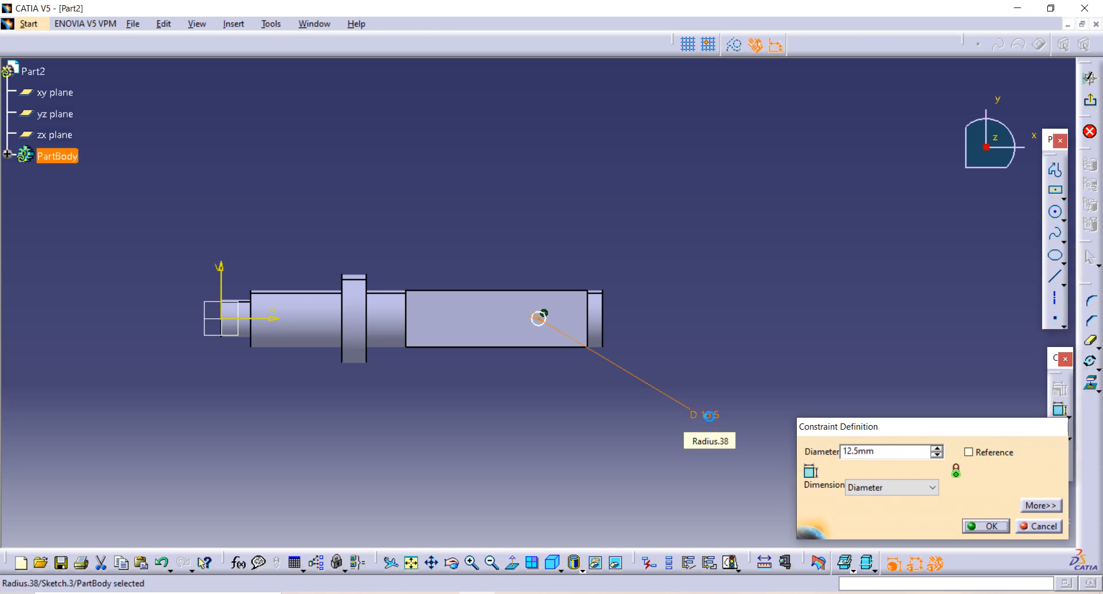
{"action": "key", "text": "Return"}
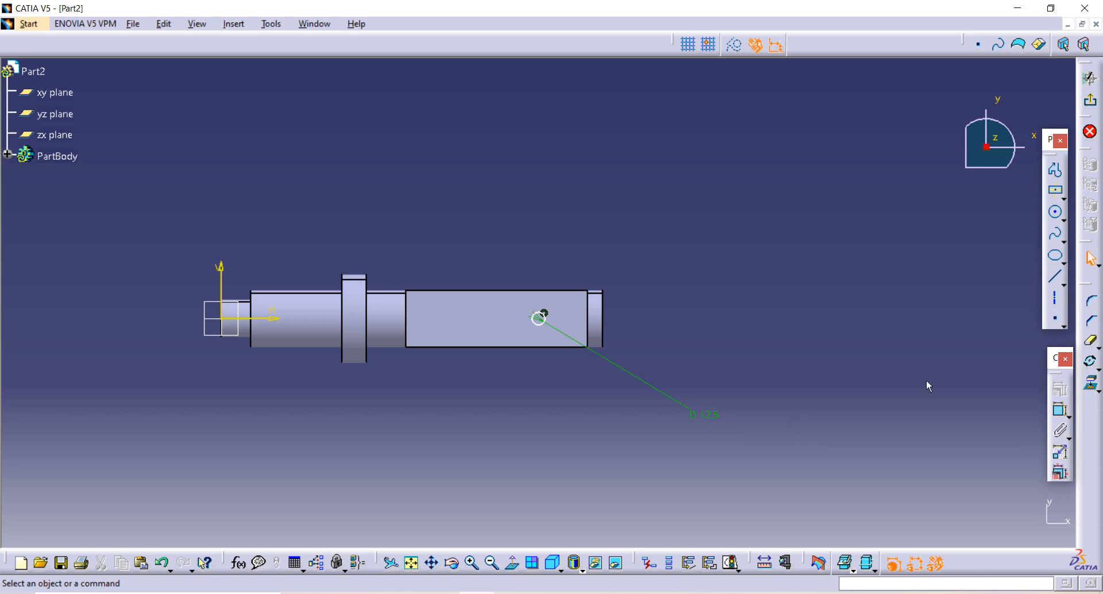
- Draw a second circle on the shaft axis nearer the collar and constrain its diameter to 12.5 mm
{"action": "left_click", "coordinate": [1057, 214]}
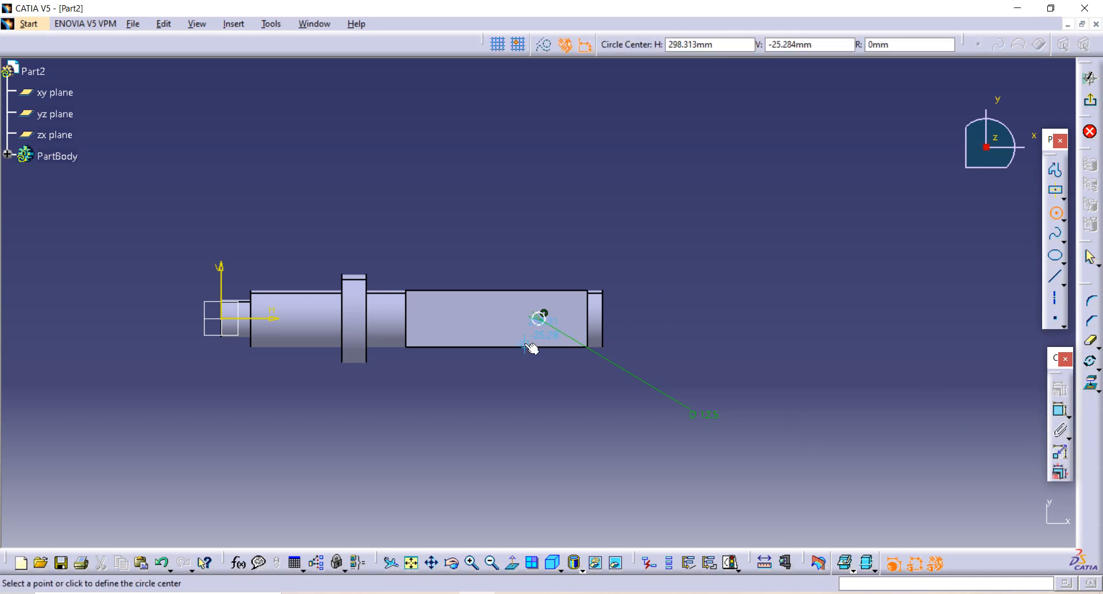
{"action": "left_click", "coordinate": [450, 320]}
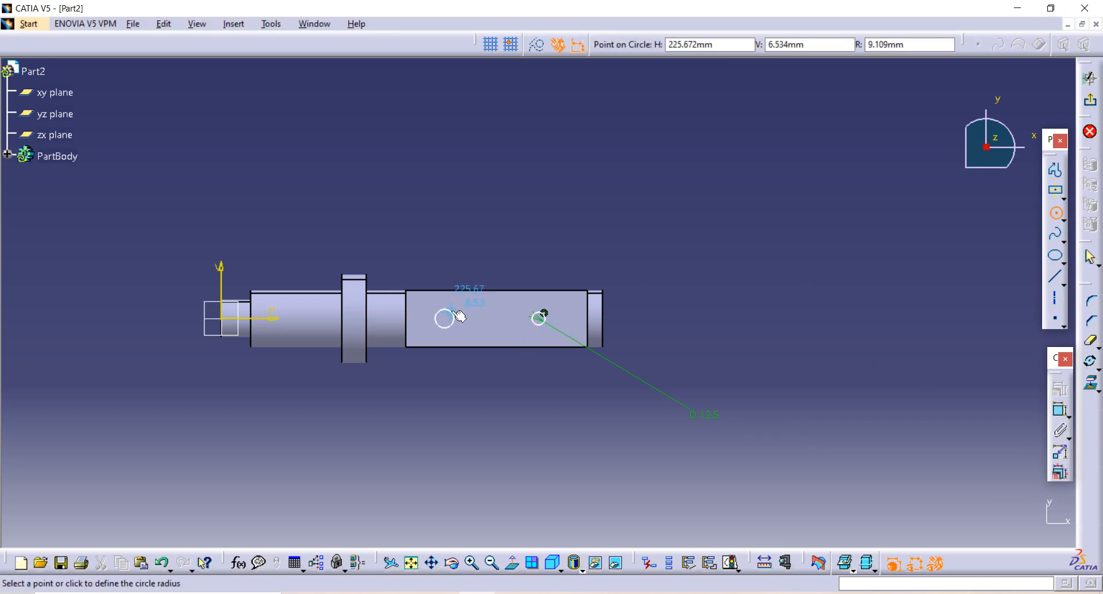
{"action": "left_click", "coordinate": [452, 319]}
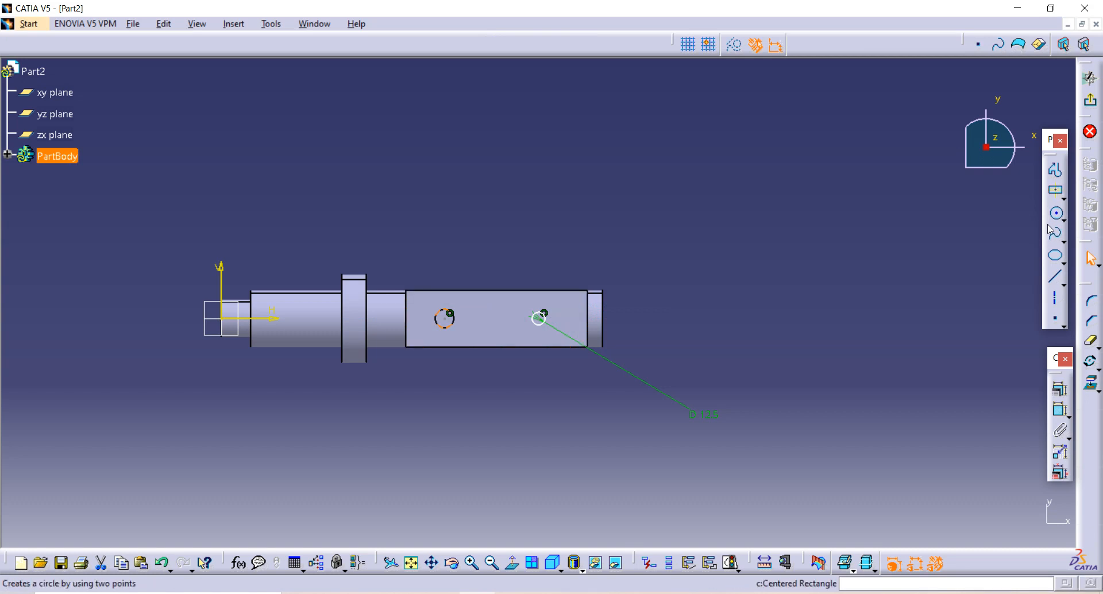
{"action": "left_click", "coordinate": [1060, 410]}
{"action": "left_click", "coordinate": [539, 403]}
{"action": "double_click", "coordinate": [539, 403]}
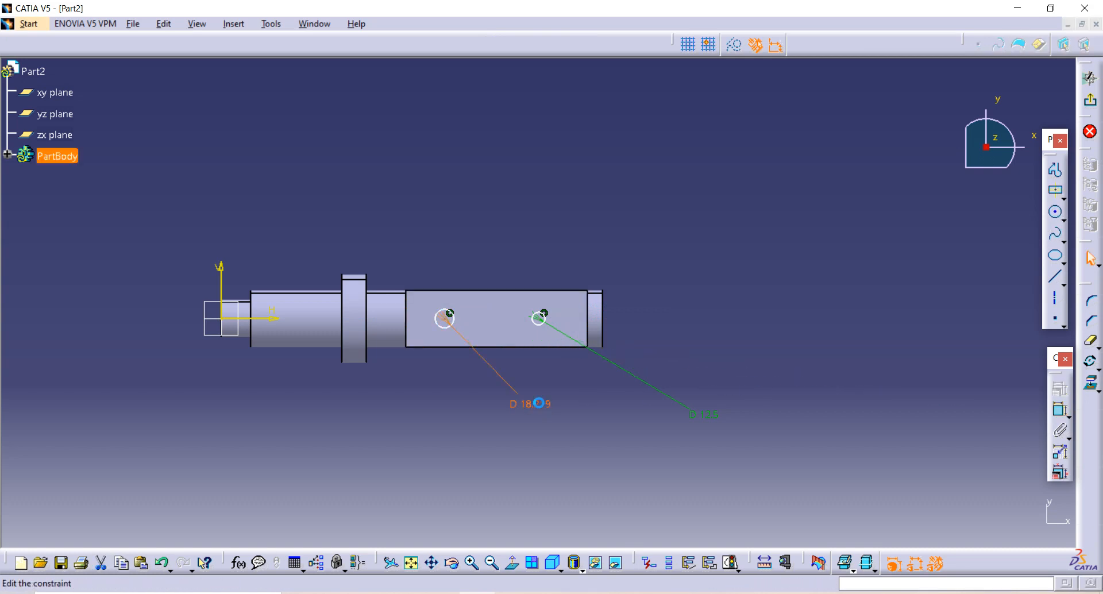
{"action": "type", "text": "12.5mm"}
{"action": "key", "text": "Return"}
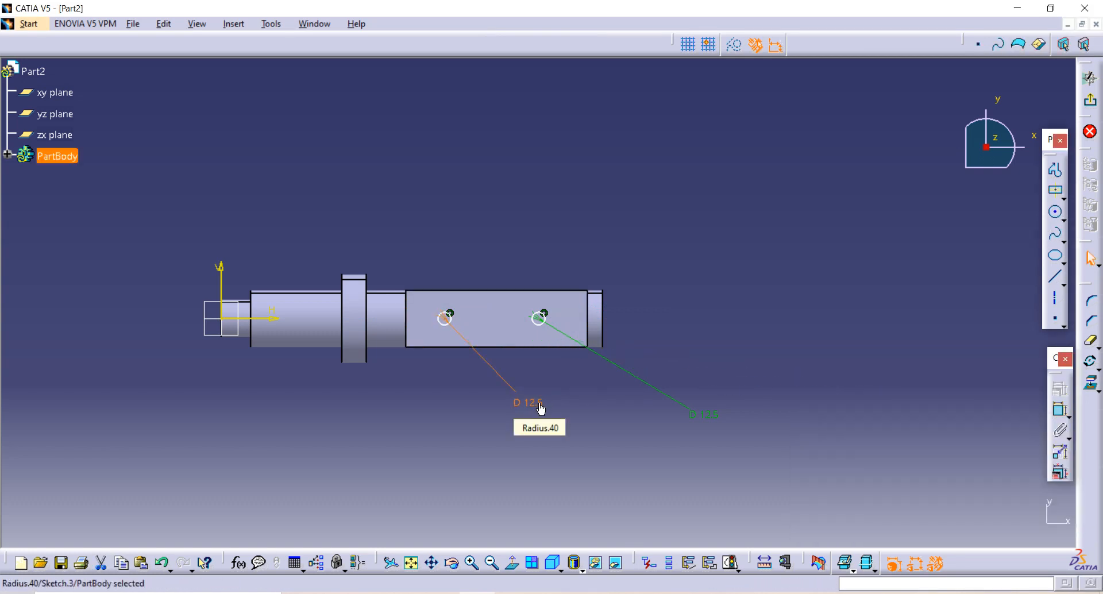
- Constrain the second circle's center 46.9 mm from the edge of the flat face nearest the collar
{"action": "left_click", "coordinate": [1060, 410]}
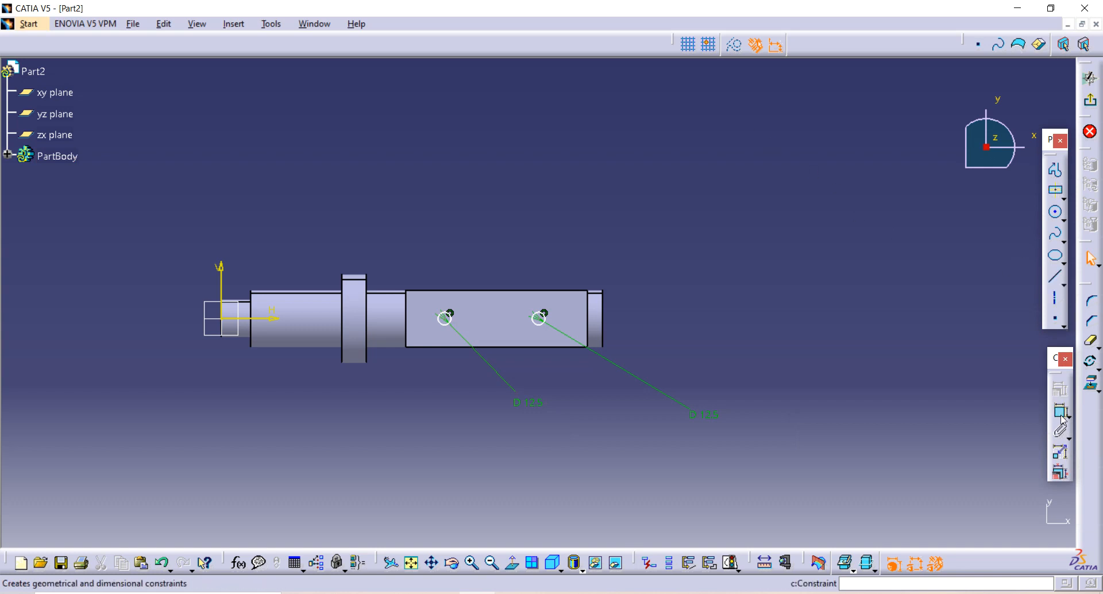
{"action": "left_click", "coordinate": [406, 339]}
{"action": "left_click", "coordinate": [450, 320]}
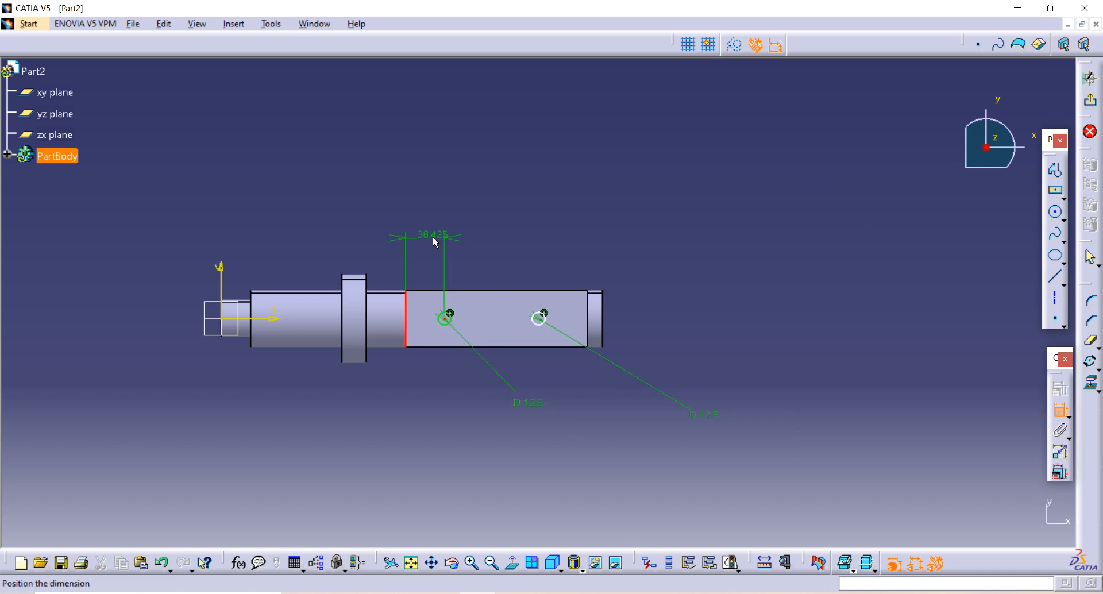
{"action": "left_click", "coordinate": [434, 240]}
{"action": "double_click", "coordinate": [428, 235]}
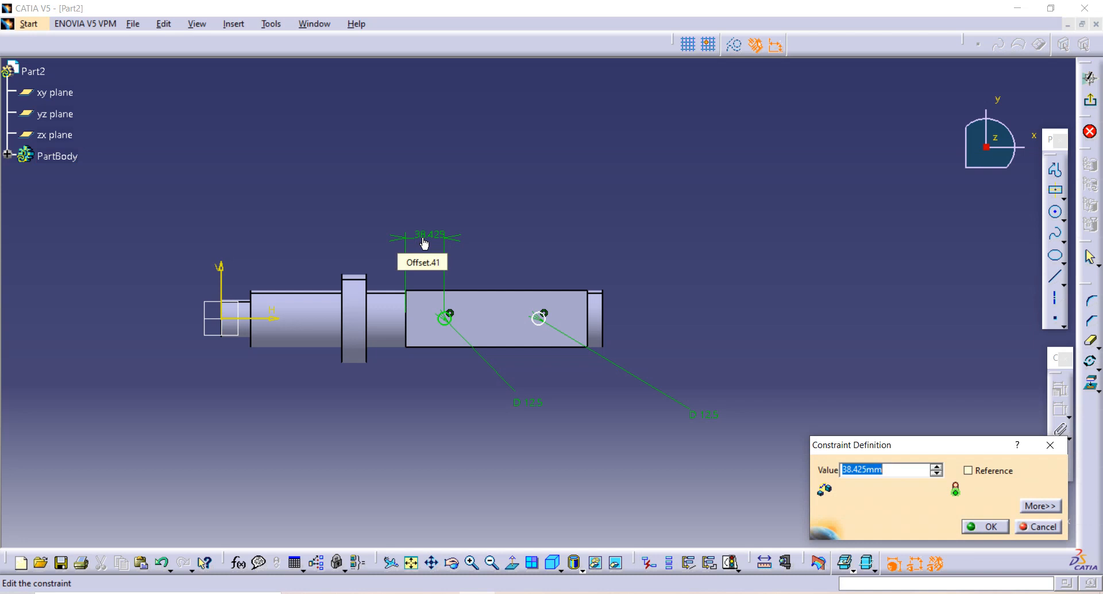
{"action": "type", "text": "46.9"}
{"action": "key", "text": "Return"}
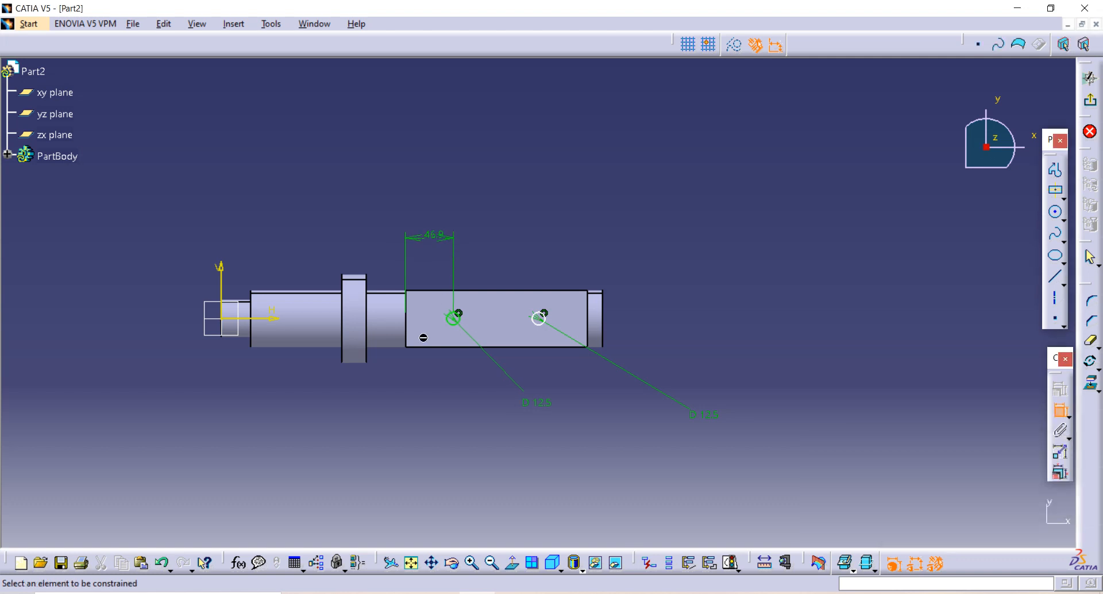
- Constrain the distance between the two circle centers to 100 mm
{"action": "left_click", "coordinate": [543, 317]}
{"action": "double_click", "coordinate": [508, 241]}
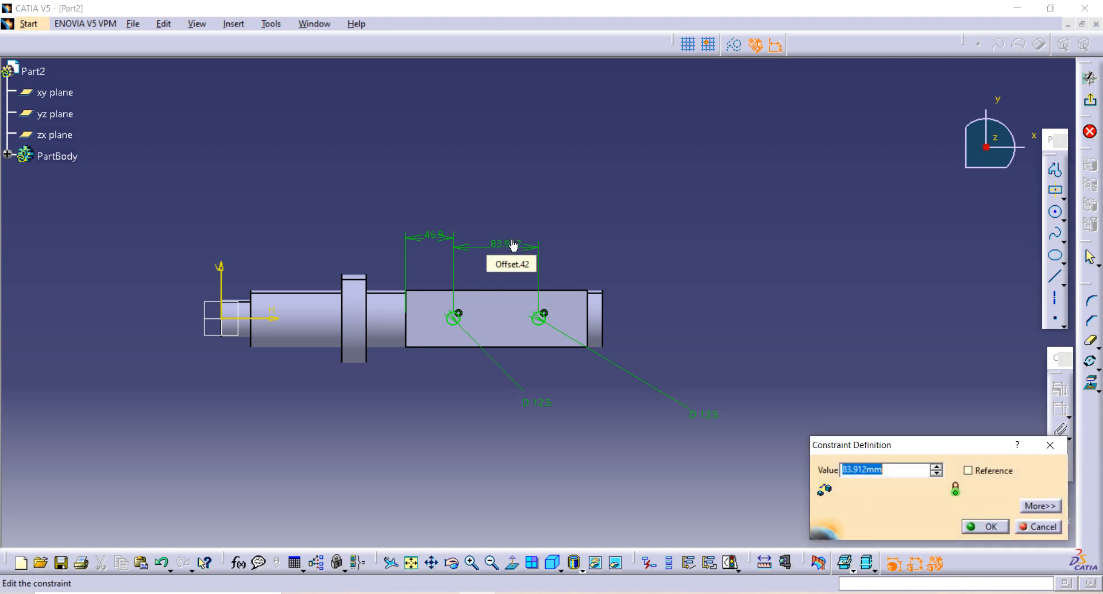
{"action": "type", "text": "100"}
{"action": "key", "text": "Return"}
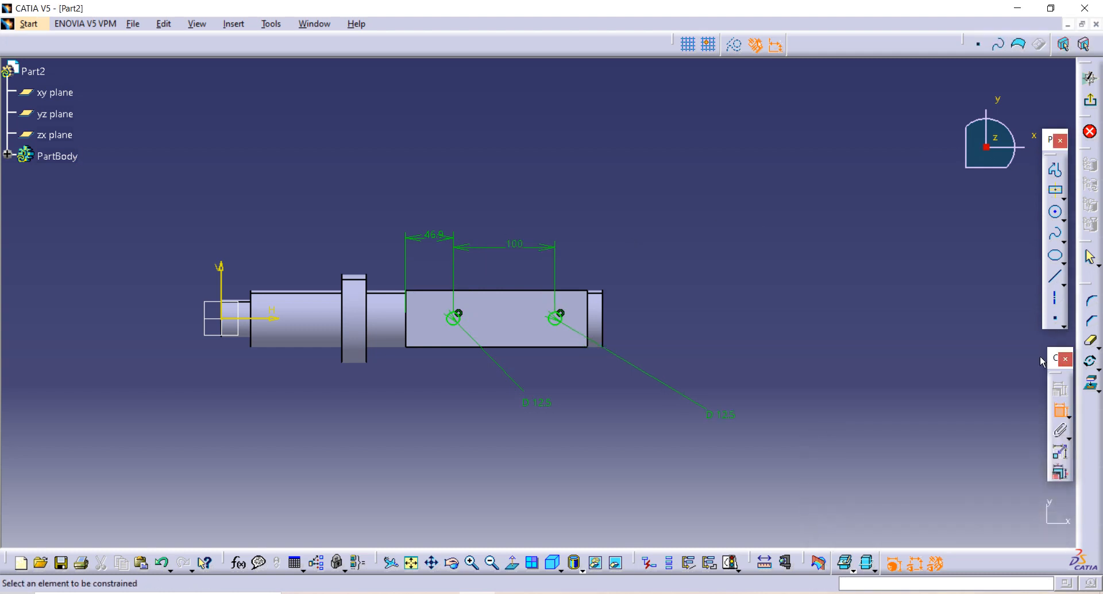
- Finish the sketch and cut both circles through the flat section as a 100 mm deep pocket
{"action": "left_click", "coordinate": [1089, 78]}
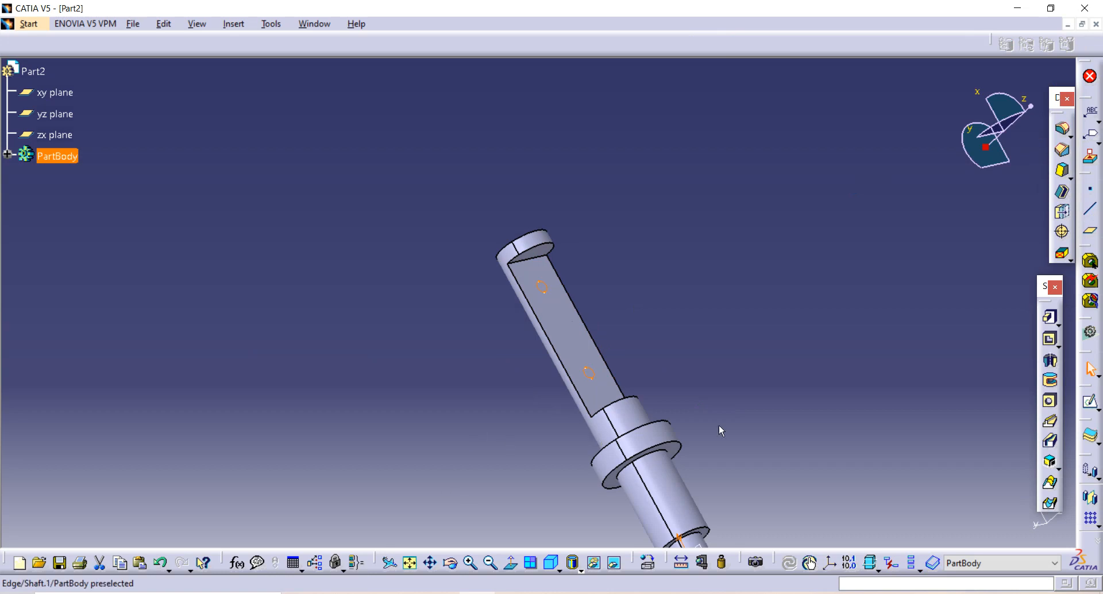
{"action": "left_click", "coordinate": [1049, 341]}
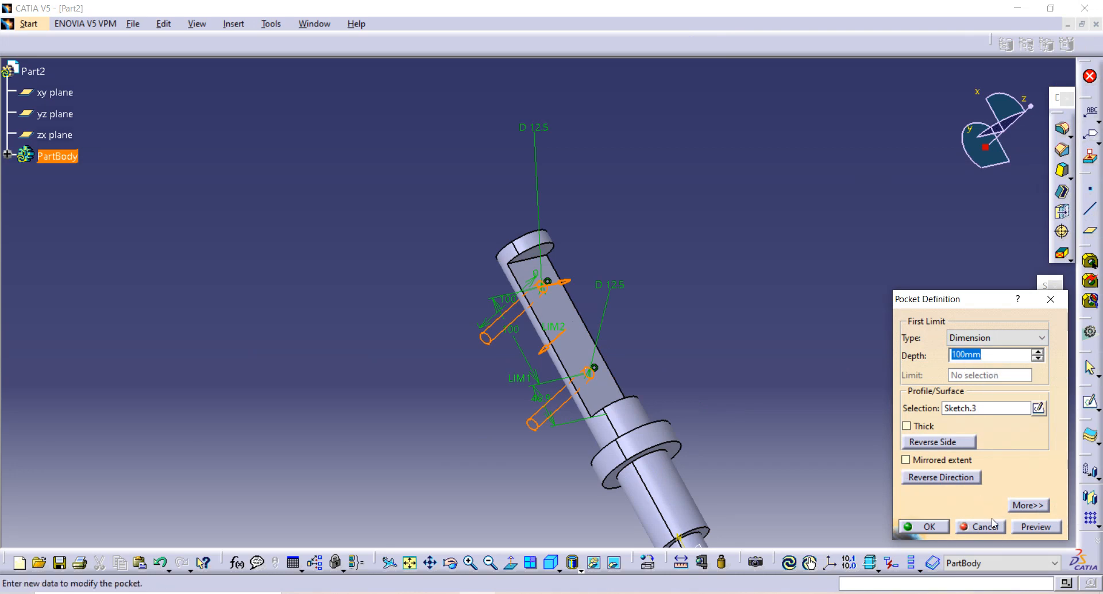
{"action": "left_click", "coordinate": [943, 528]}
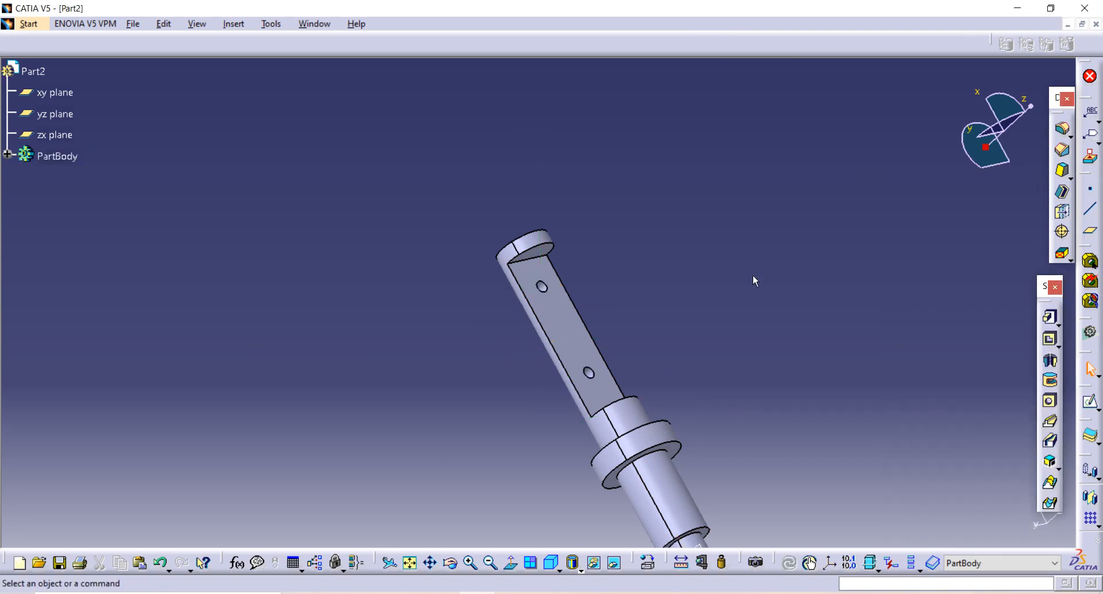